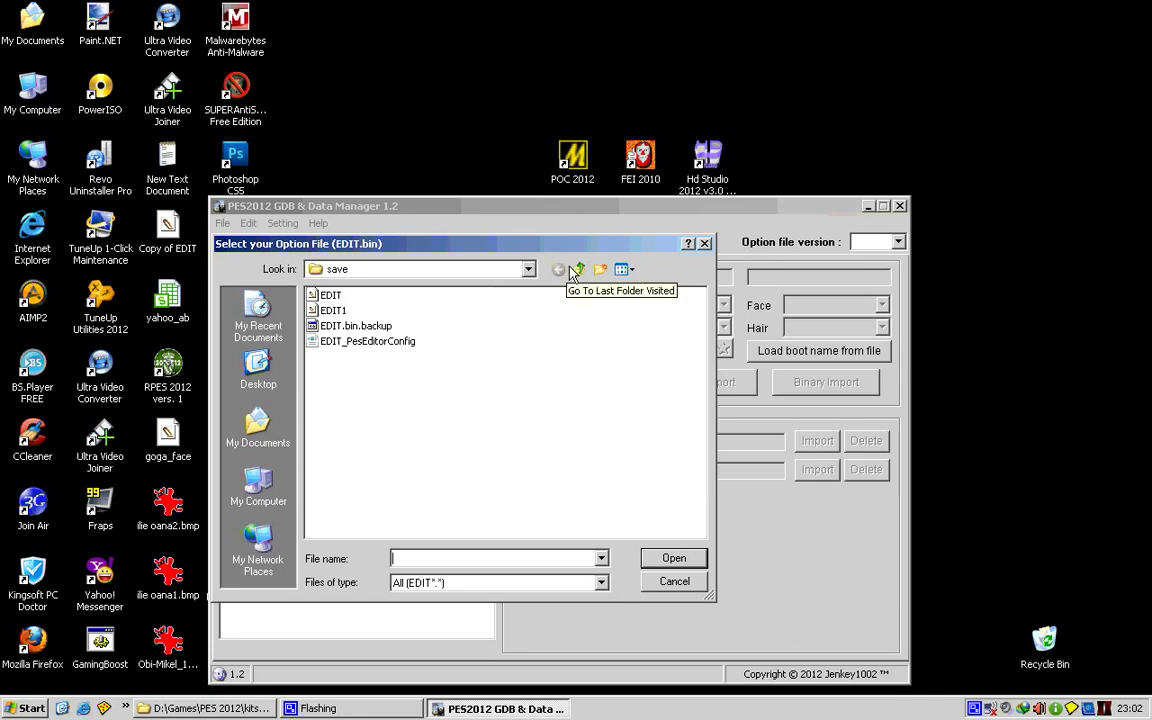
Step: Load the EDIT option file from the PES 2012 save folder inside the KONAMI folder of My Documents
double_click(579, 269)
left_click(579, 269)
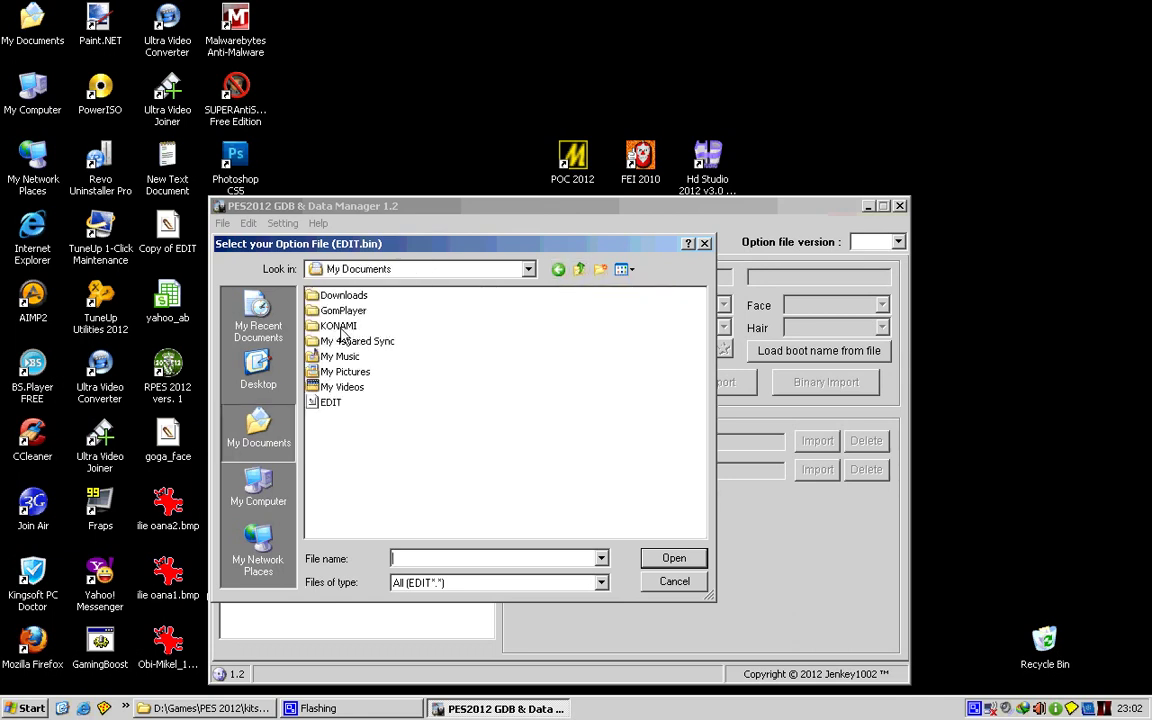
left_click(558, 270)
double_click(350, 297)
double_click(330, 311)
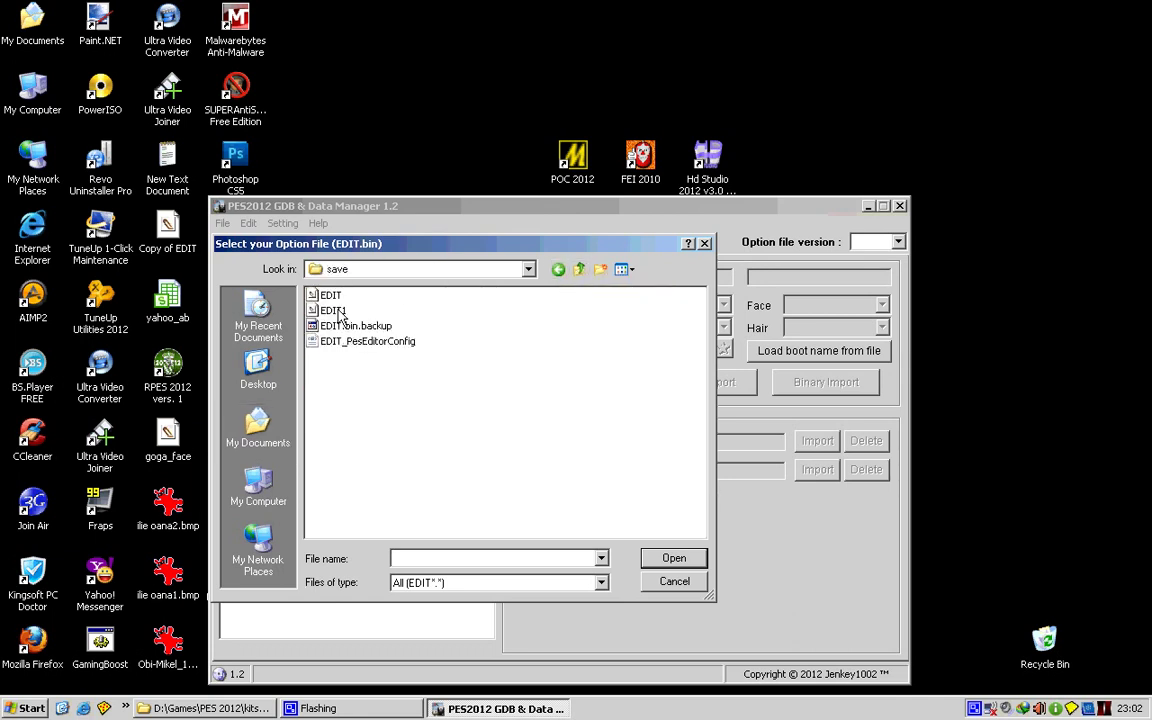
double_click(331, 298)
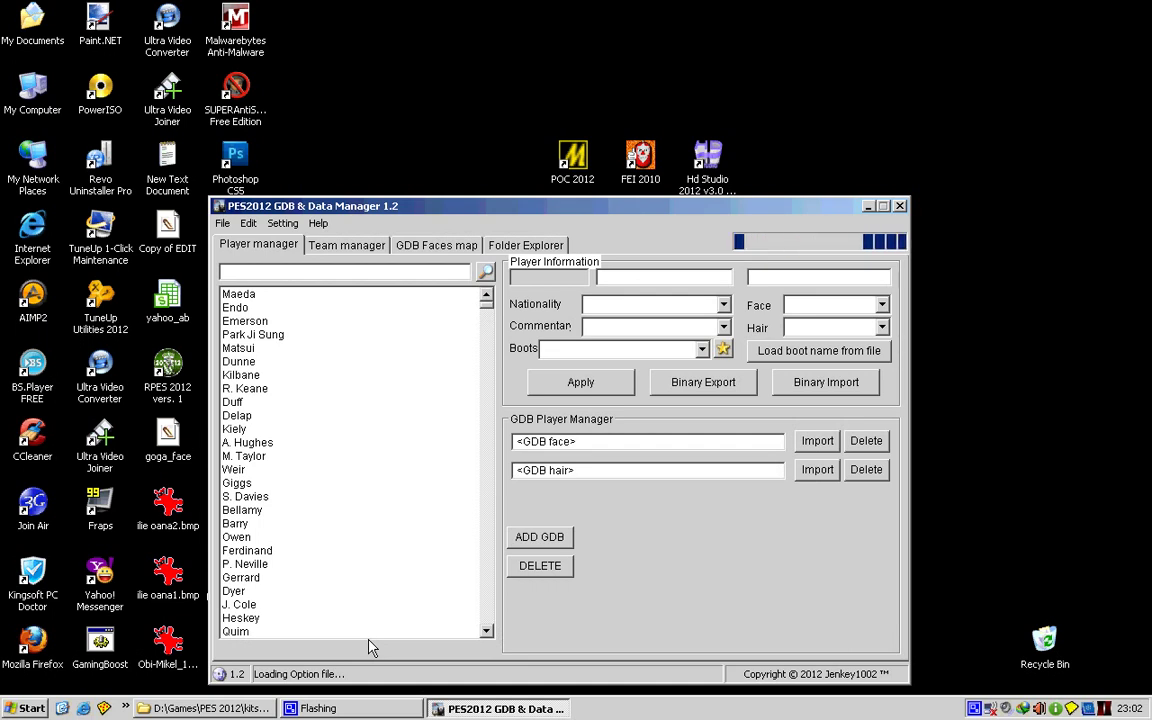
Step: Set the GDB folder to D:\Games\PES 2012\kitserver\GDB
left_click(315, 251)
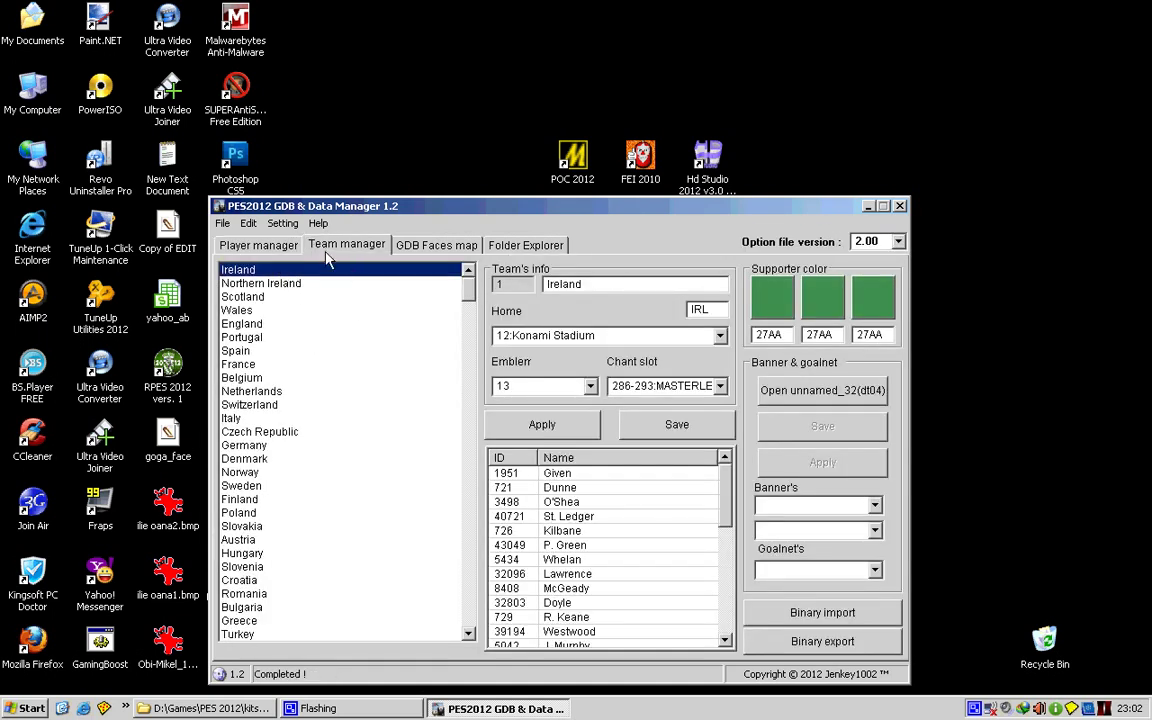
left_click(240, 248)
left_click(222, 223)
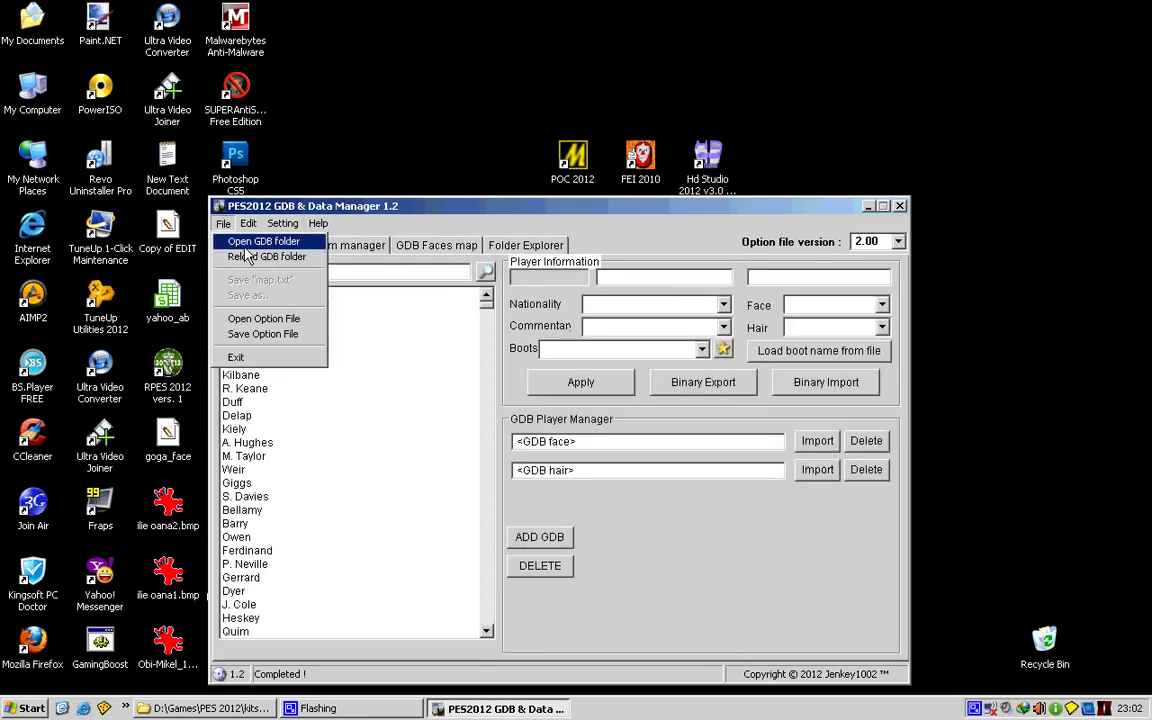
left_click(245, 234)
left_click(460, 319)
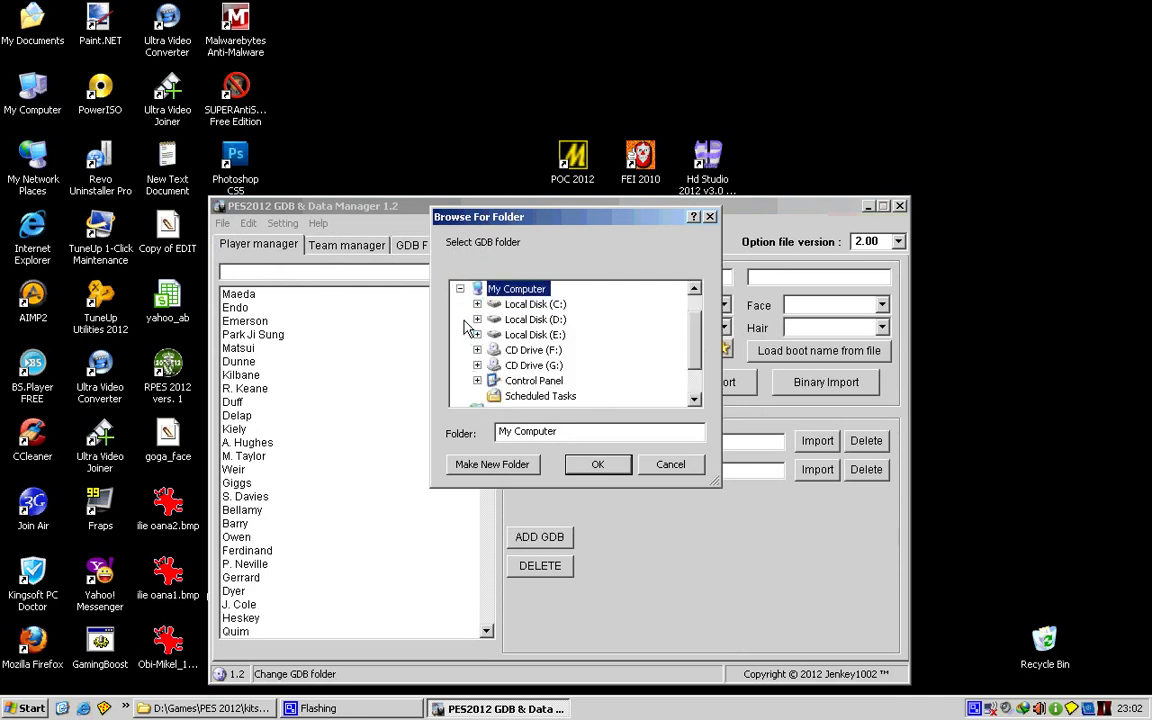
left_click(477, 320)
scroll(490, 345, "down", 2)
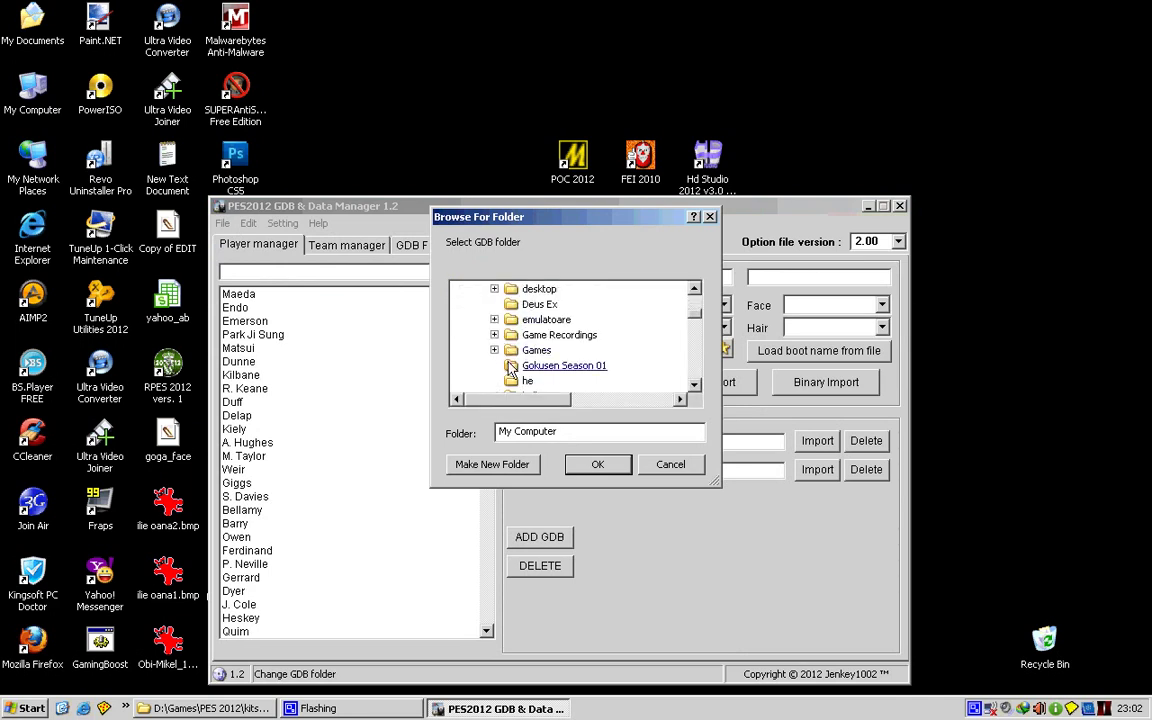
left_click(494, 352)
scroll(510, 360, "down", 1)
scroll(522, 368, "down", 7)
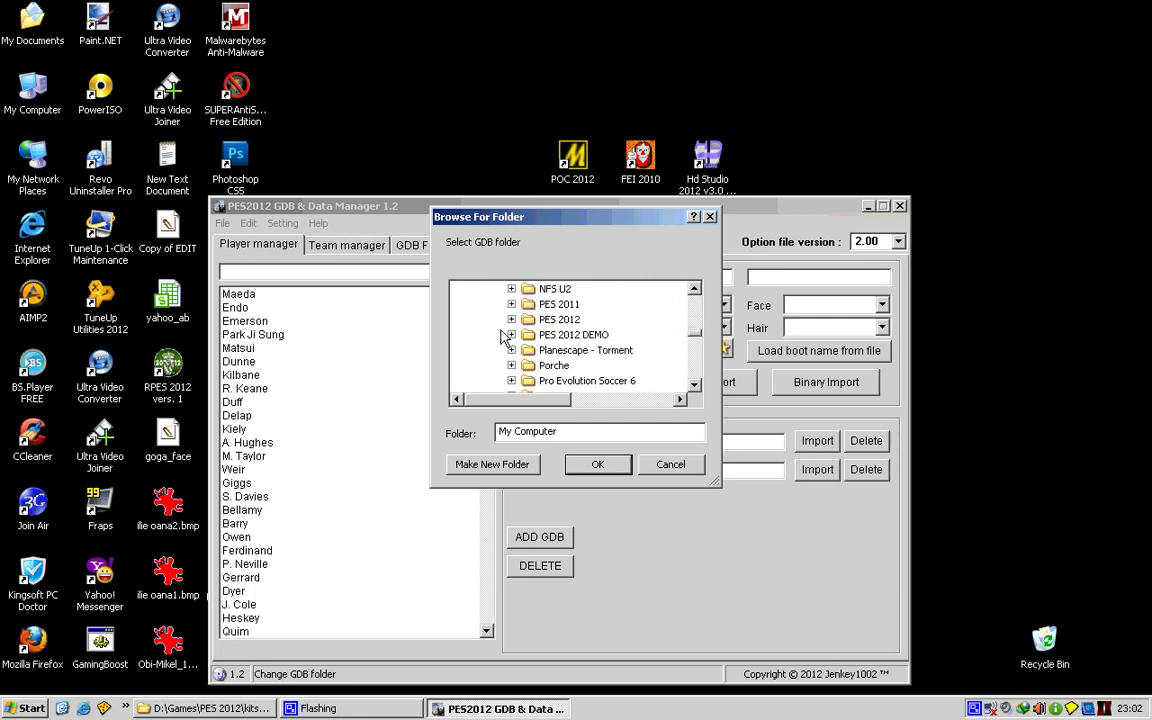
left_click(511, 320)
left_click(529, 365)
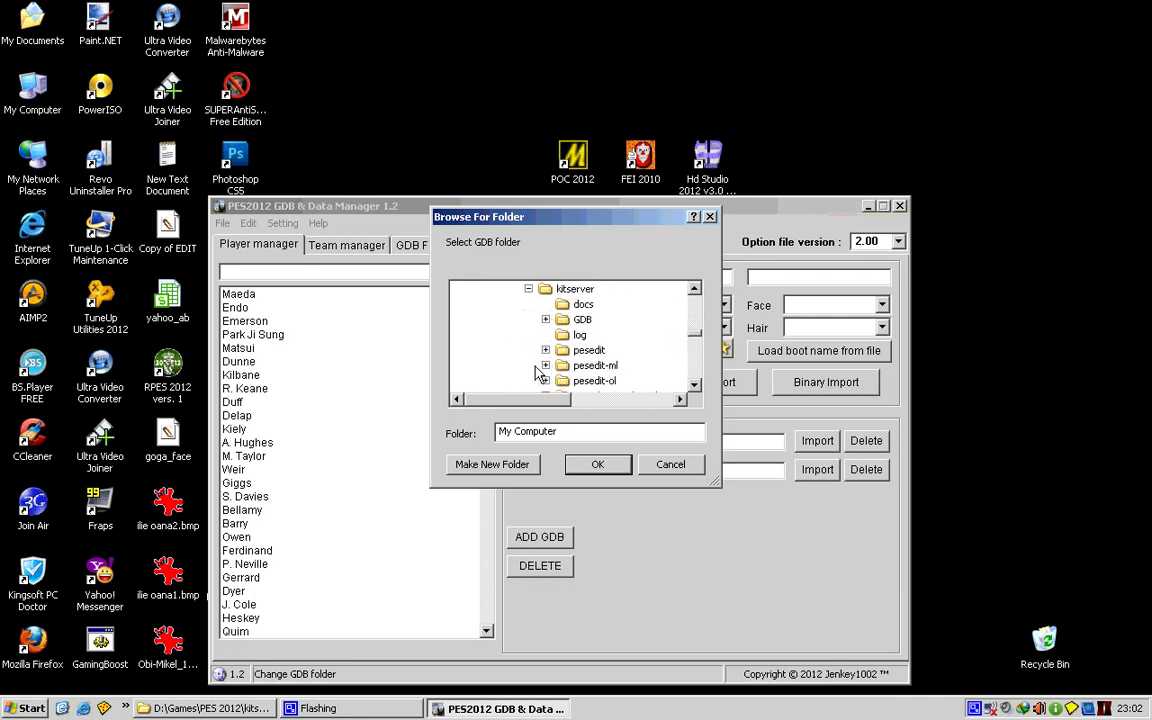
double_click(580, 319)
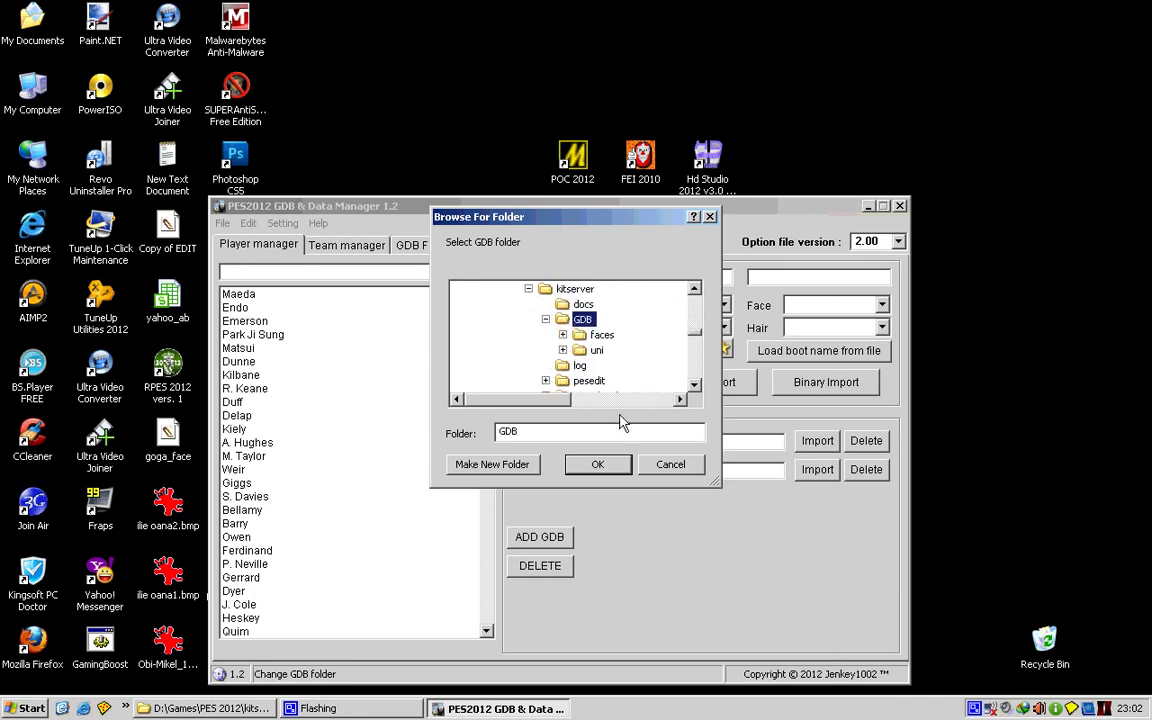
left_click(597, 464)
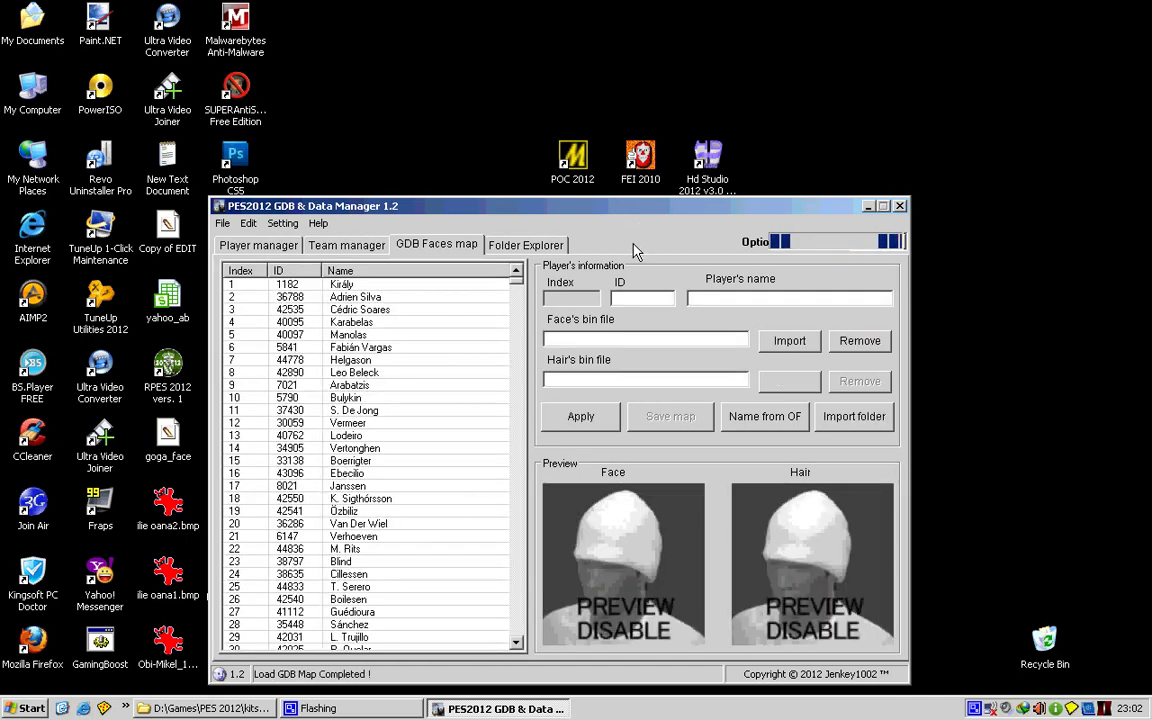
Step: Preview the face and hair files assigned to the first four players in the GDB faces map
left_click(345, 285)
left_click(375, 299)
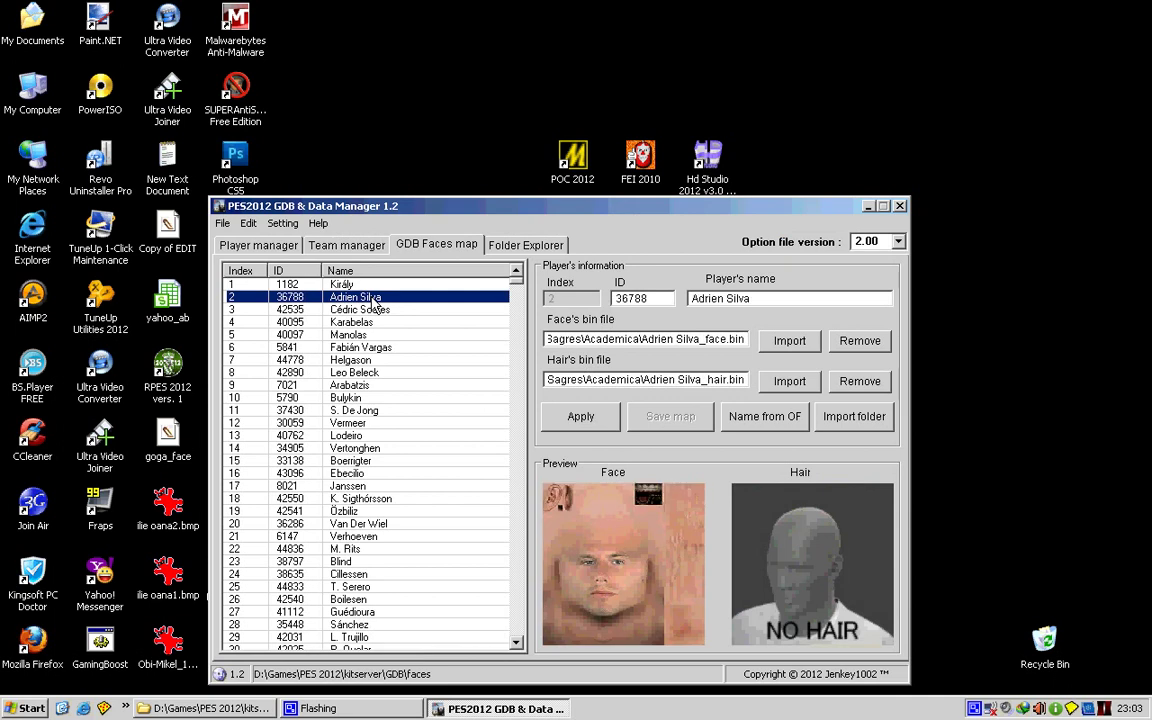
left_click(372, 310)
left_click(368, 324)
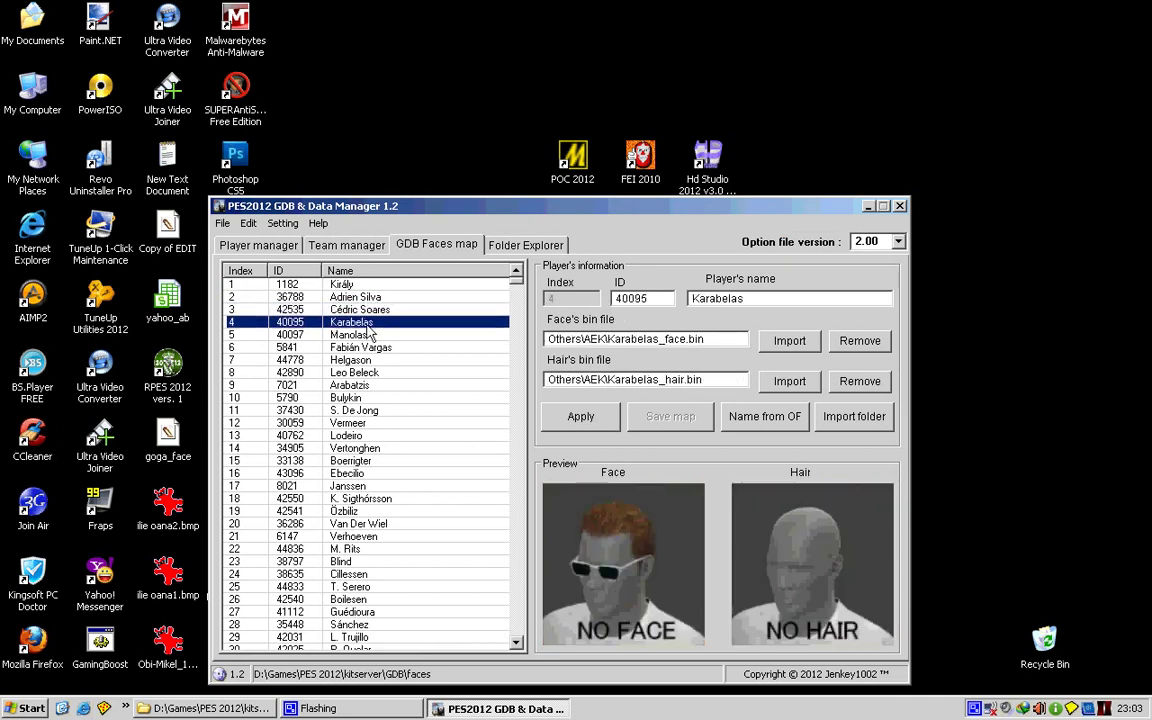
Step: Find and highlight Chelsea in the Team manager's list of teams
left_click(368, 248)
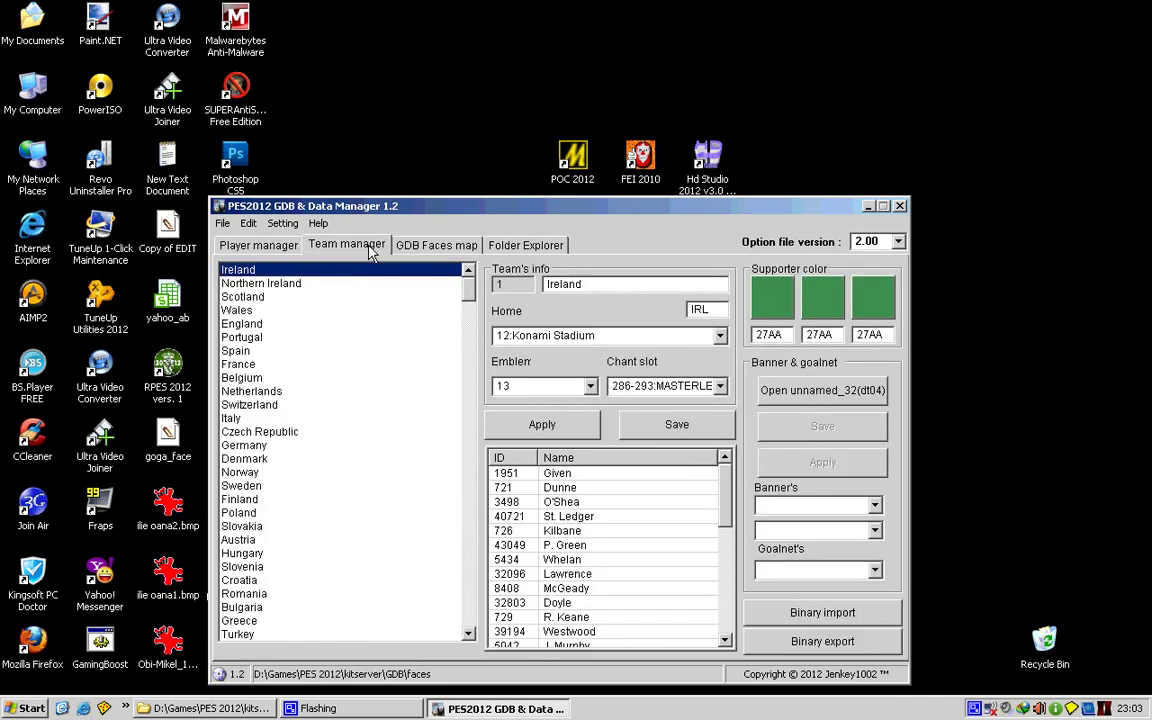
left_click(245, 527)
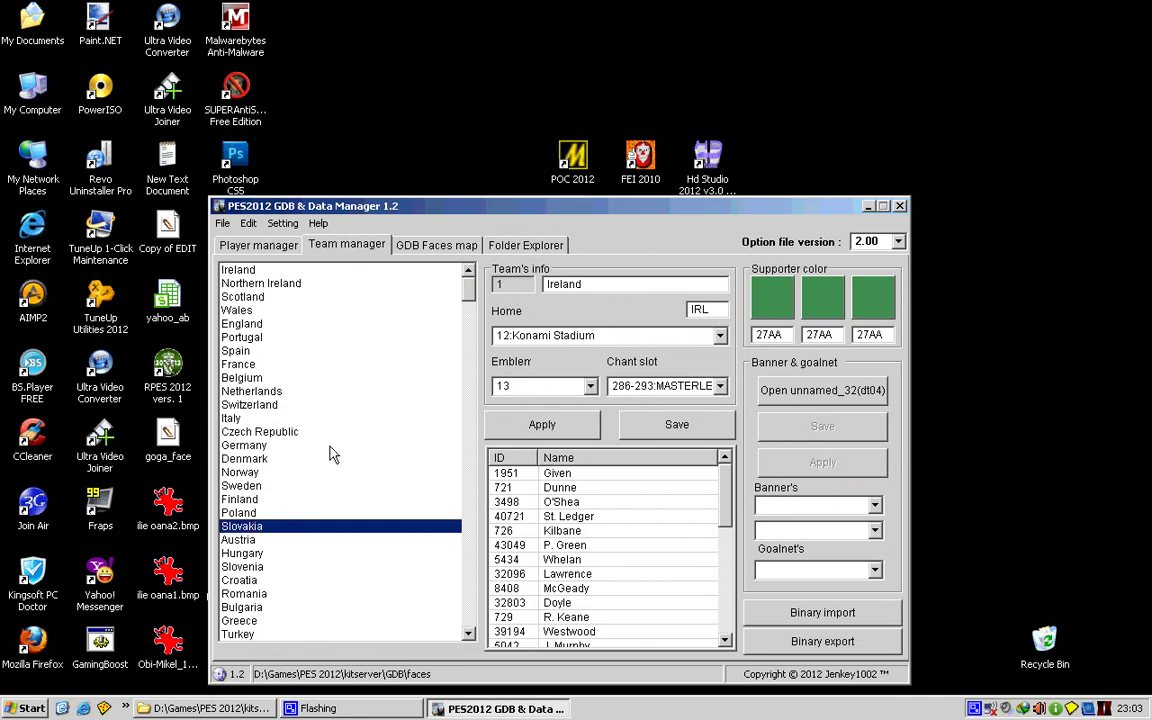
key("Down")
key("Down")
key("Down")
key("Down")
key("Down")
key("Down")
key("Down")
key("Down")
key("Down")
key("Down")
key("Down")
key("Down")
key("Down")
key("Down")
key("Down")
key("Down")
key("Down")
key("Down")
key("Down")
key("Down")
key("Down")
key("Down")
key("Down")
key("Down")
key("Down")
key("Down")
key("Down")
key("Down")
key("Down")
key("Down")
key("Down")
key("Down")
key("Down")
key("Down")
key("Down")
key("Down")
key("Down")
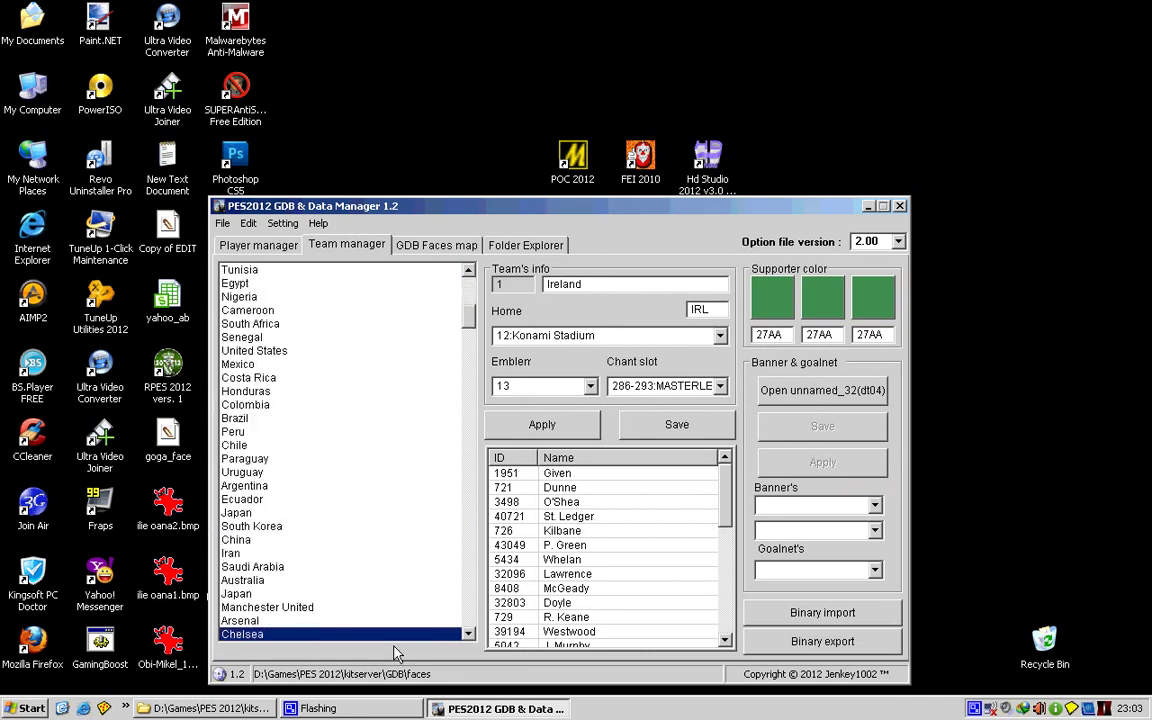
Step: Switch to Windows Explorer and open the kitserver\GDB\faces\Premier League\Chelsea folder to examine its face and hair files
left_click(500, 708)
left_click(258, 709)
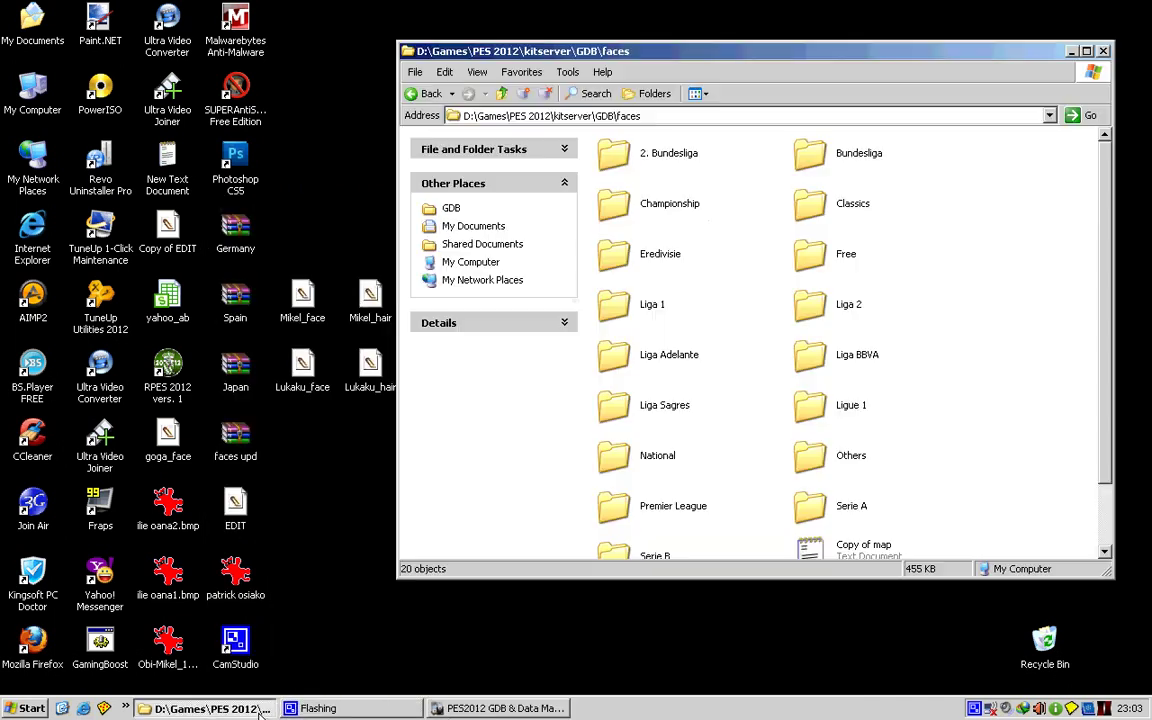
left_click(502, 96)
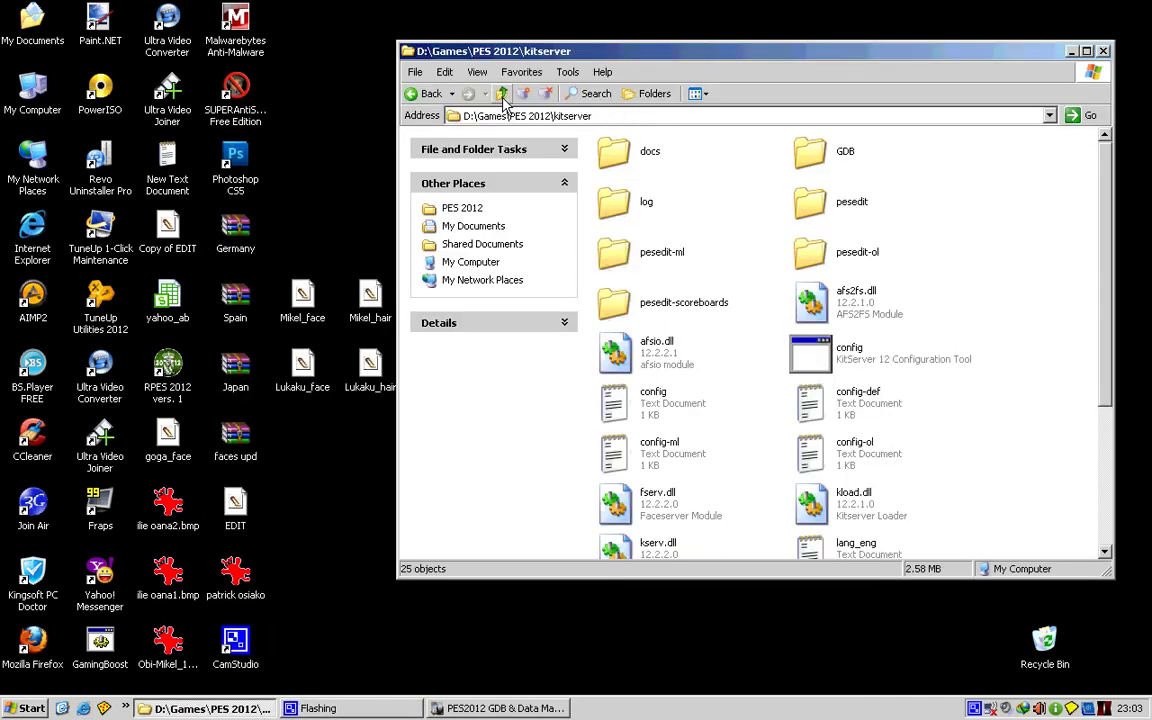
left_click(502, 96)
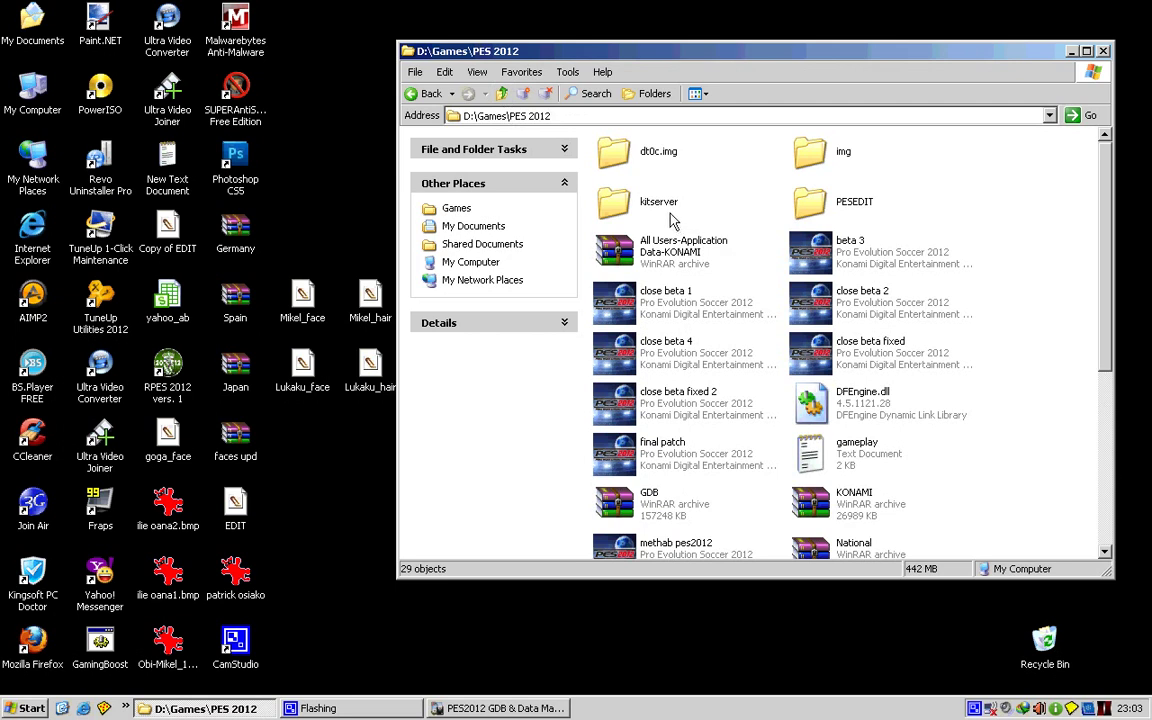
double_click(608, 200)
double_click(810, 153)
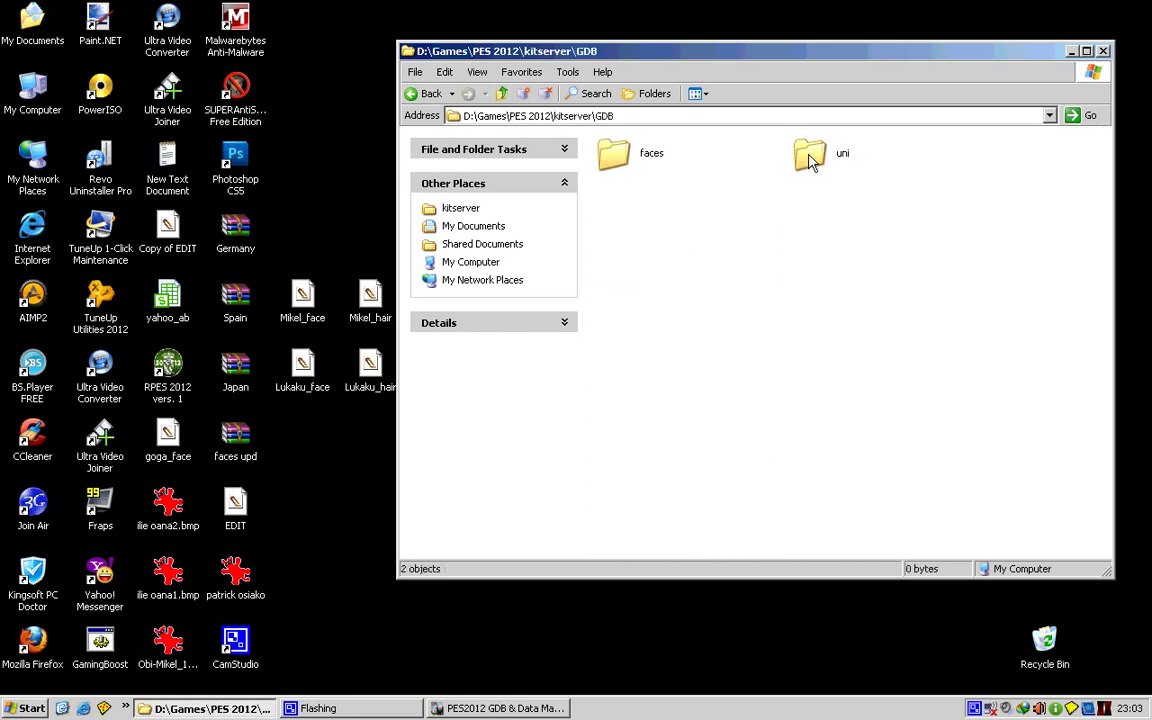
double_click(648, 158)
double_click(673, 506)
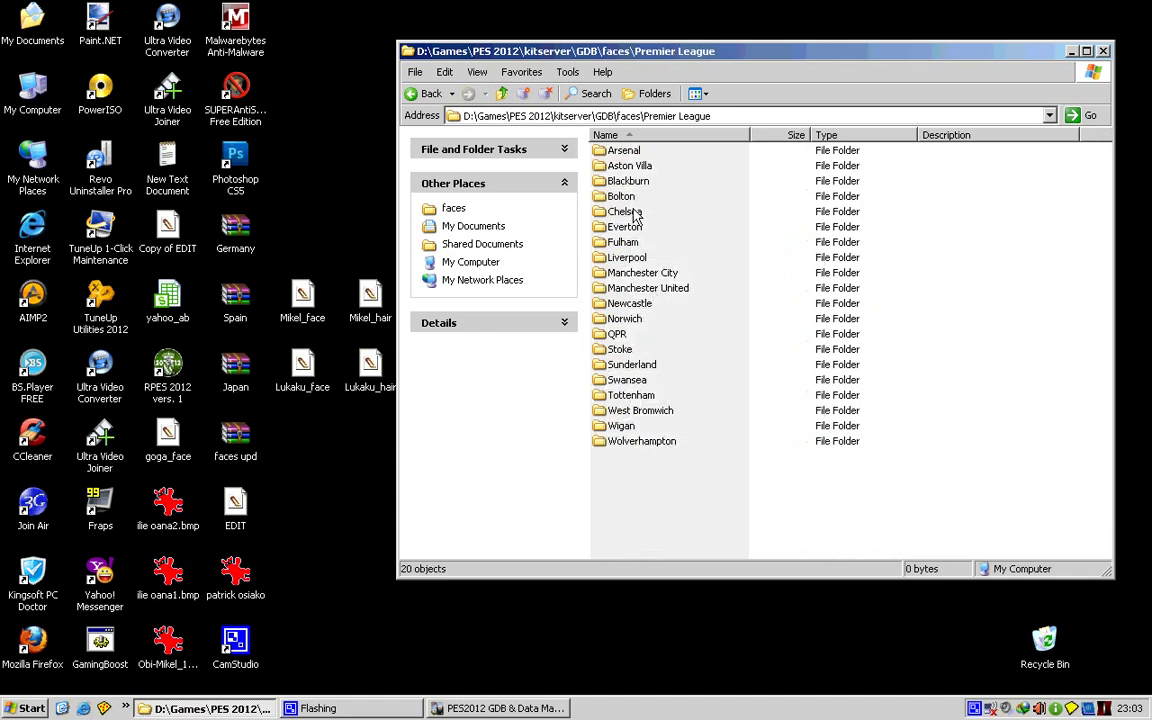
double_click(624, 212)
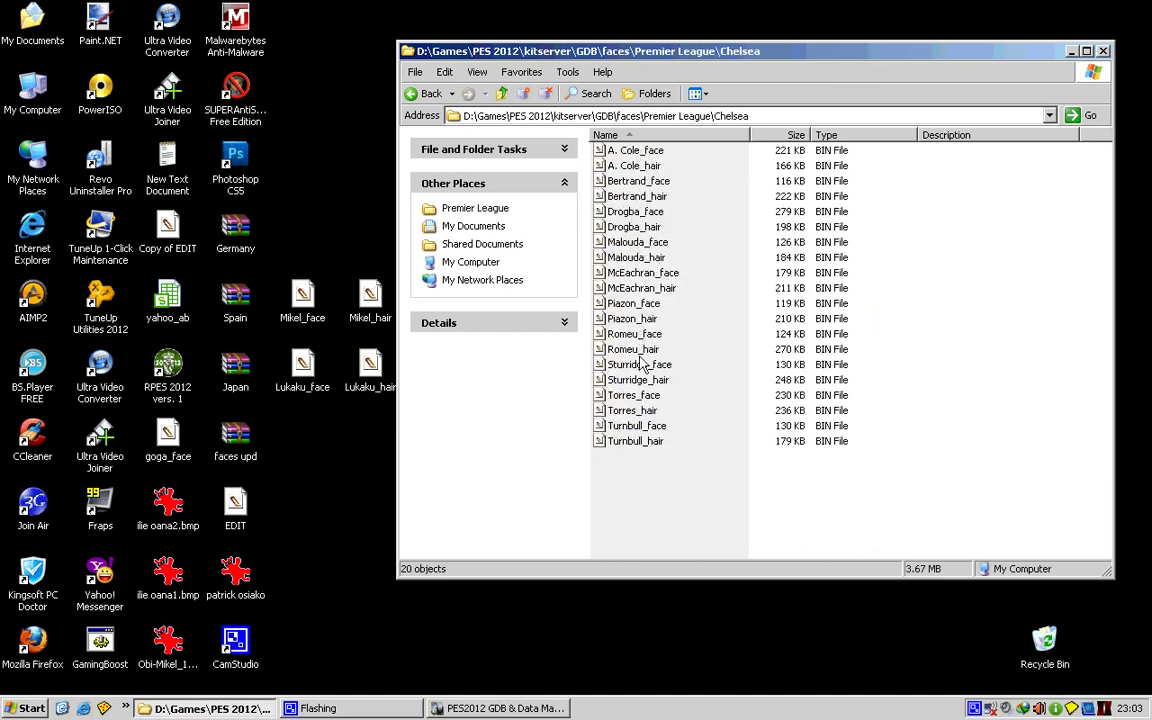
Step: Look at the Mikel and Lukaku face and hair files on the desktop alongside the Chelsea folder
left_click(205, 708)
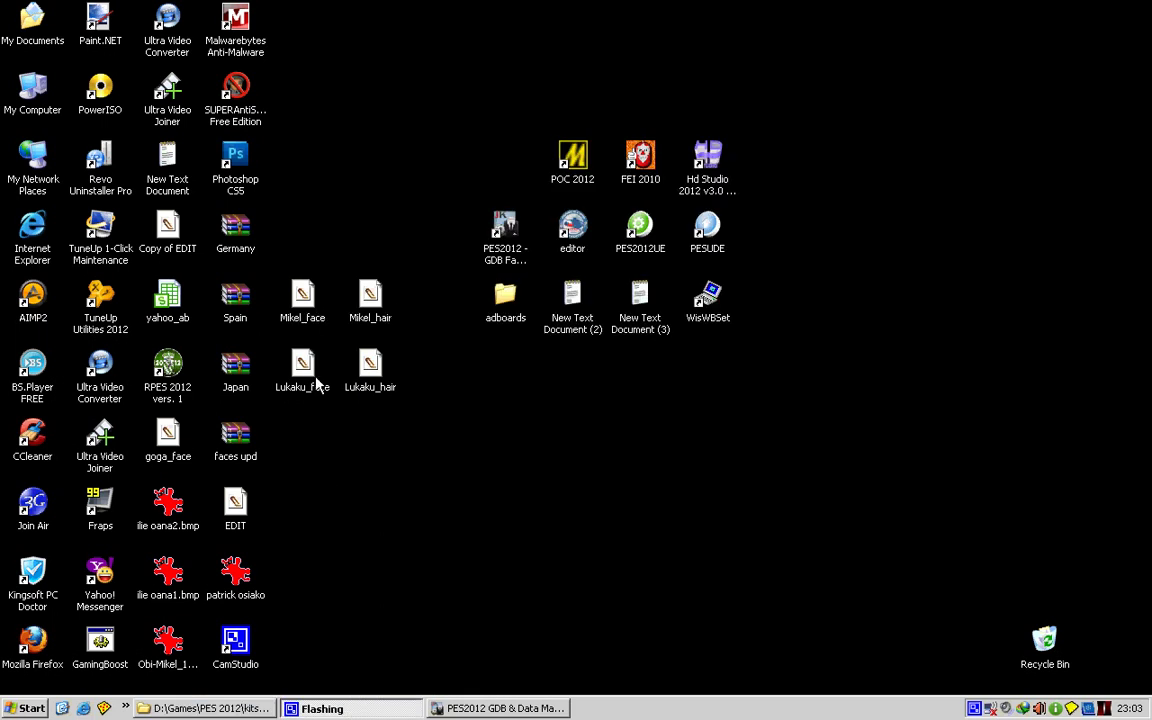
left_click(205, 708)
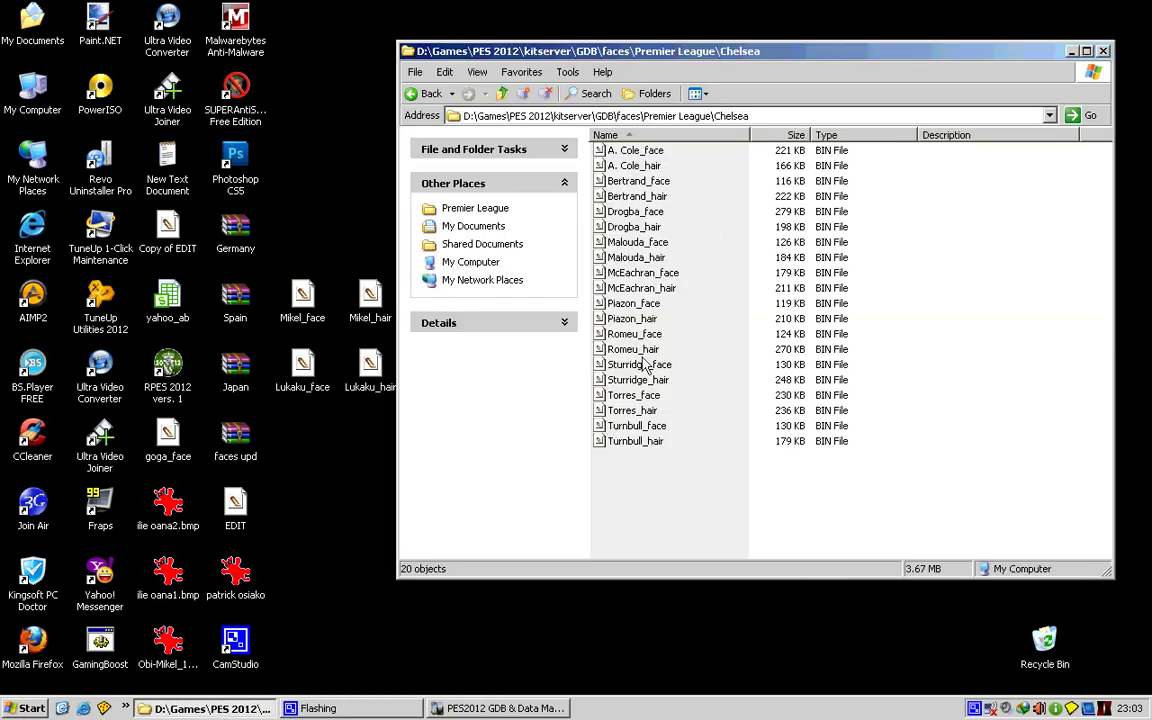
left_click(250, 708)
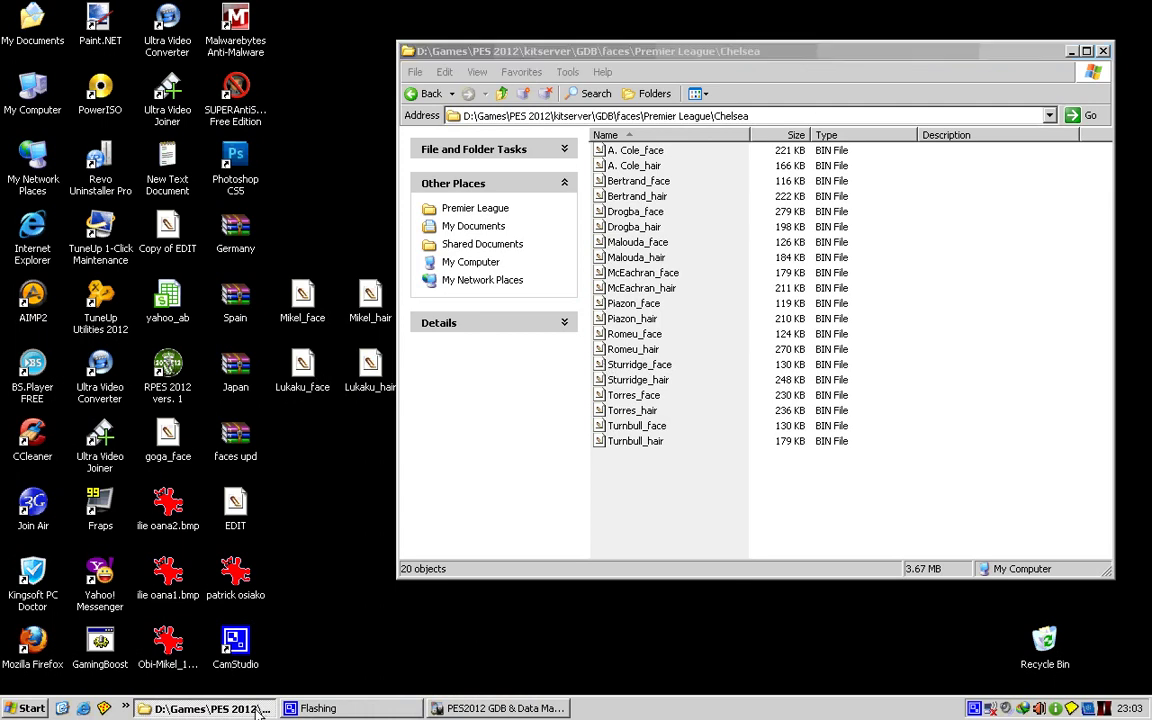
Step: Switch back to PES2012 GDB & Data Manager, load Chelsea's squad and open Mikel's player record
left_click(537, 708)
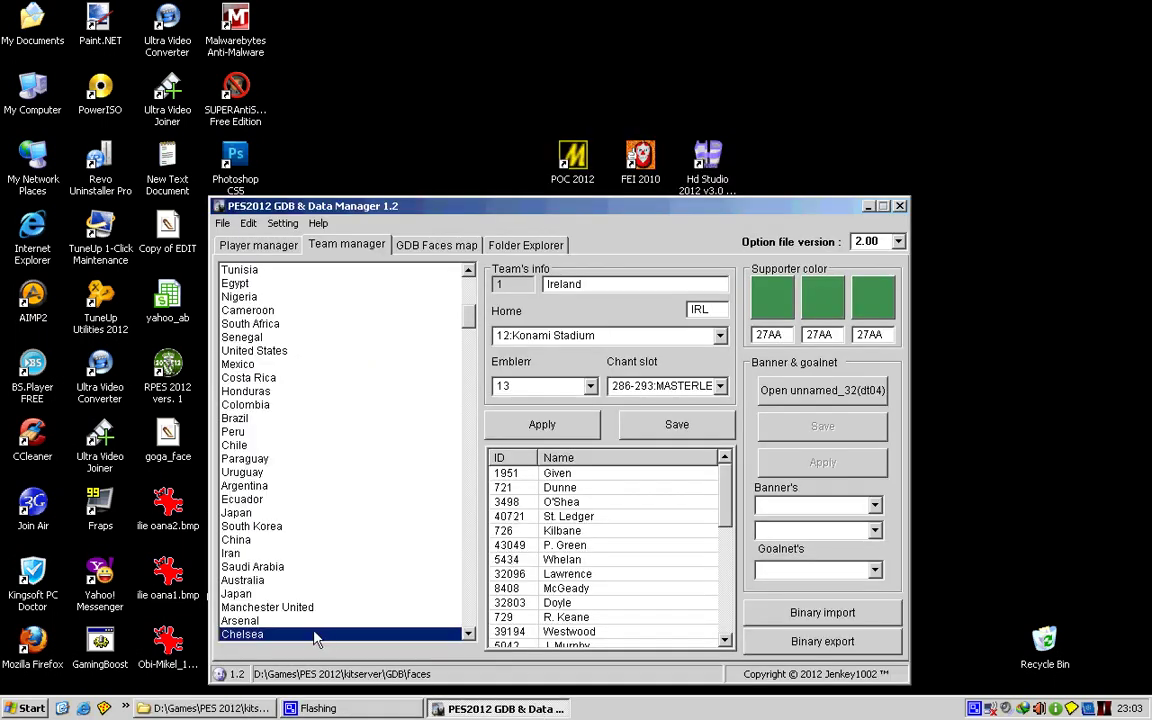
left_click(276, 622)
left_click(271, 635)
left_click(270, 636)
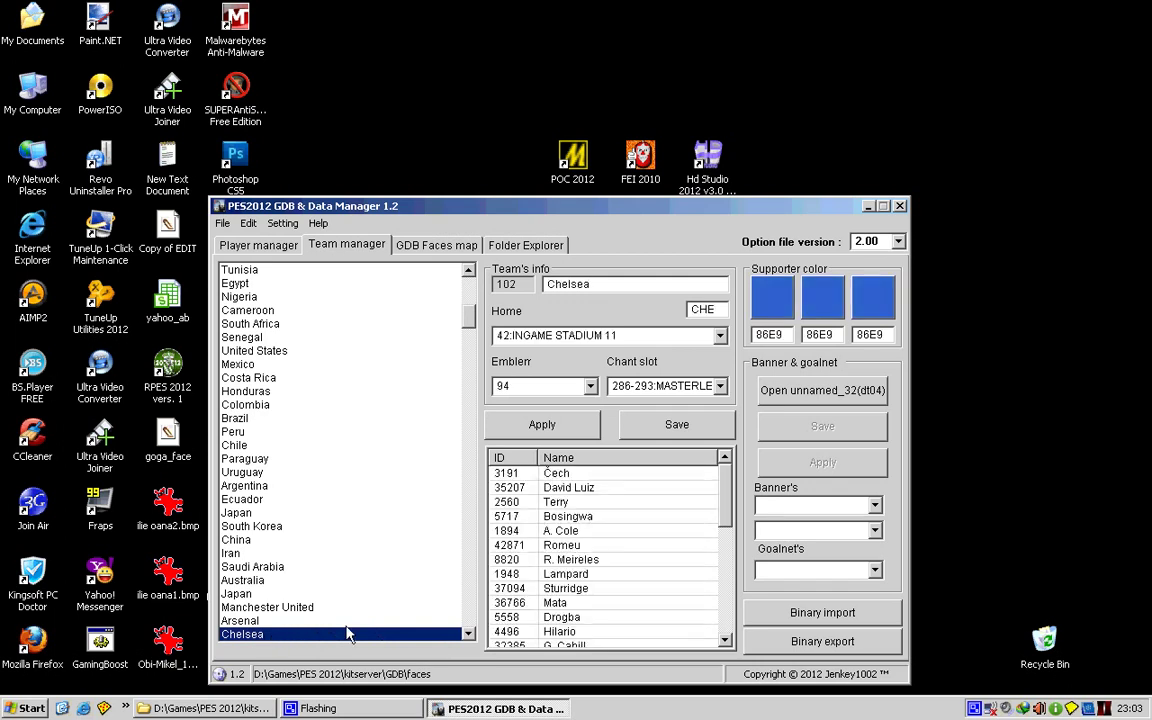
left_click(586, 487)
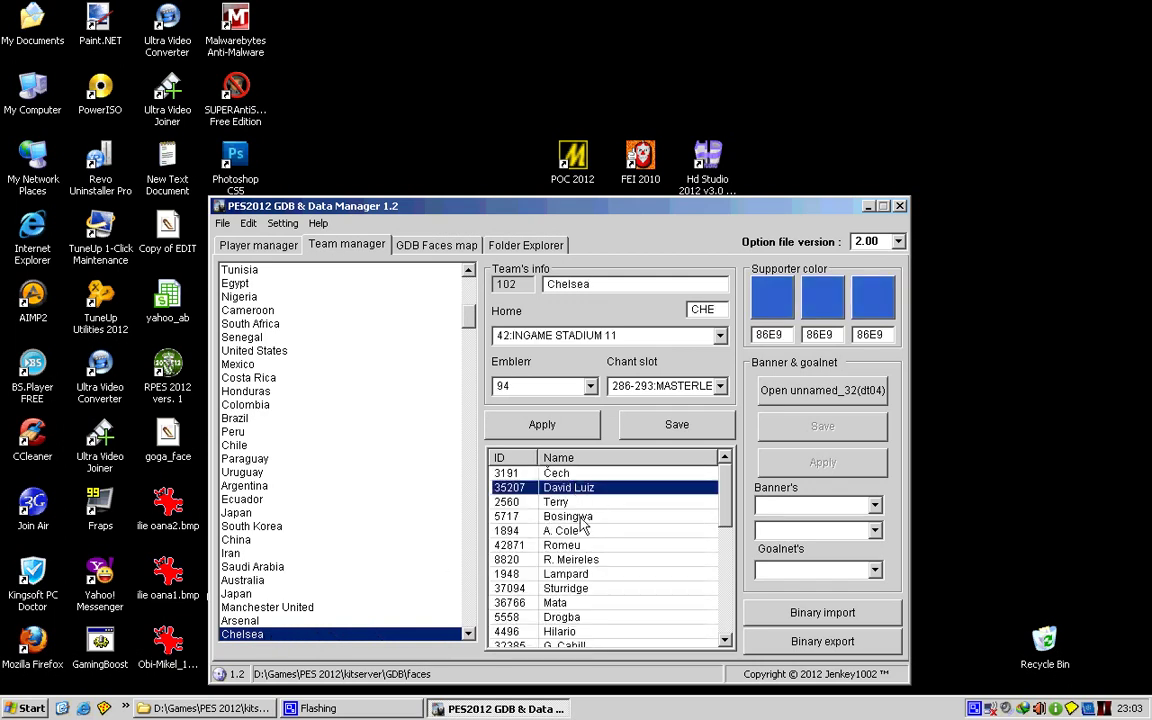
scroll(594, 560, "down", 1)
scroll(594, 568, "down", 3)
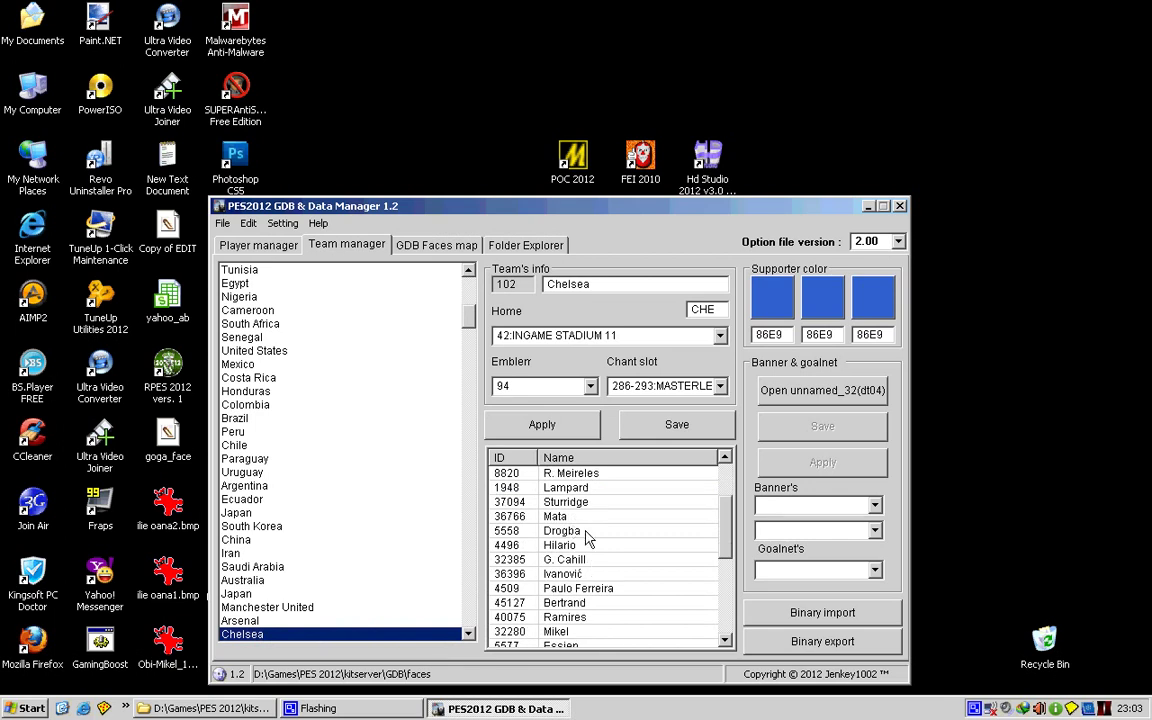
double_click(594, 547)
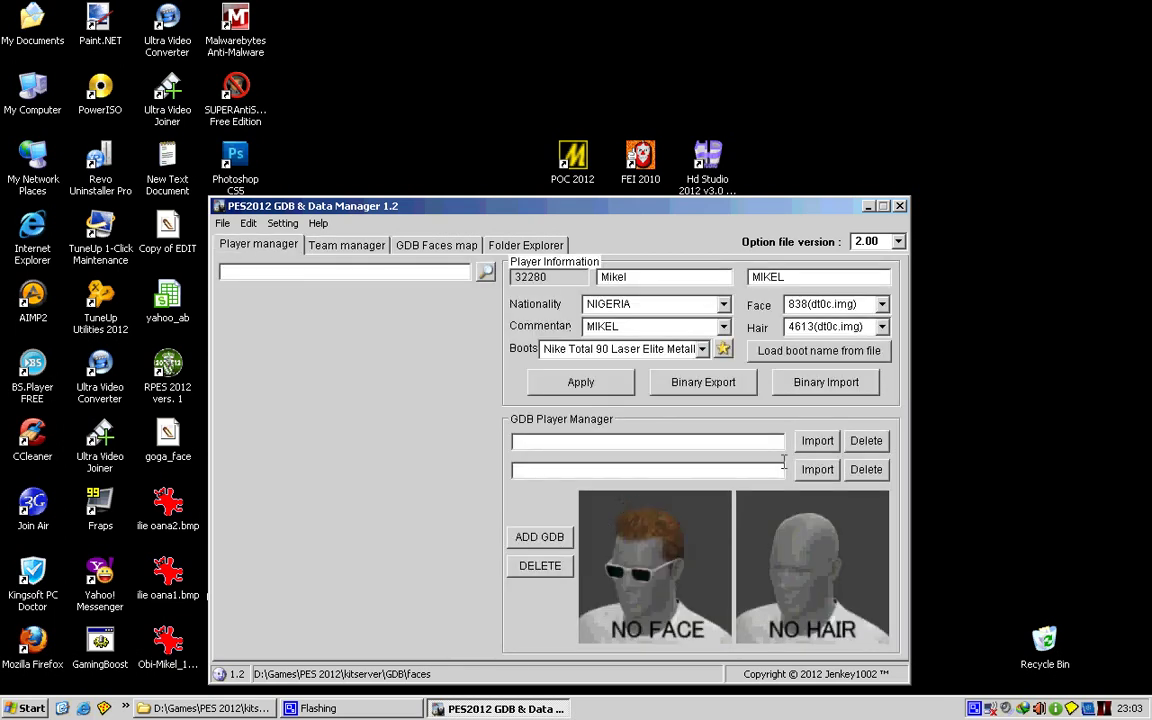
Step: Import Mikel_face from the desktop as Mikel's GDB face, storing it in the Premier League\Chelsea subfolder
left_click(817, 441)
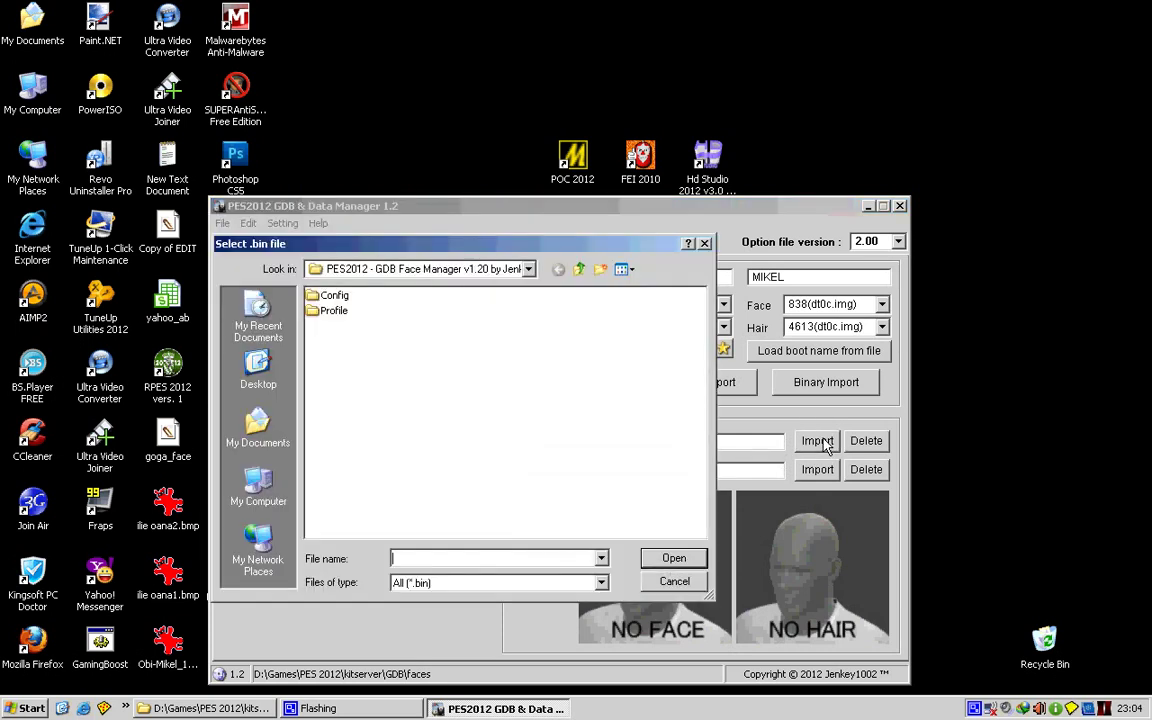
left_click(258, 372)
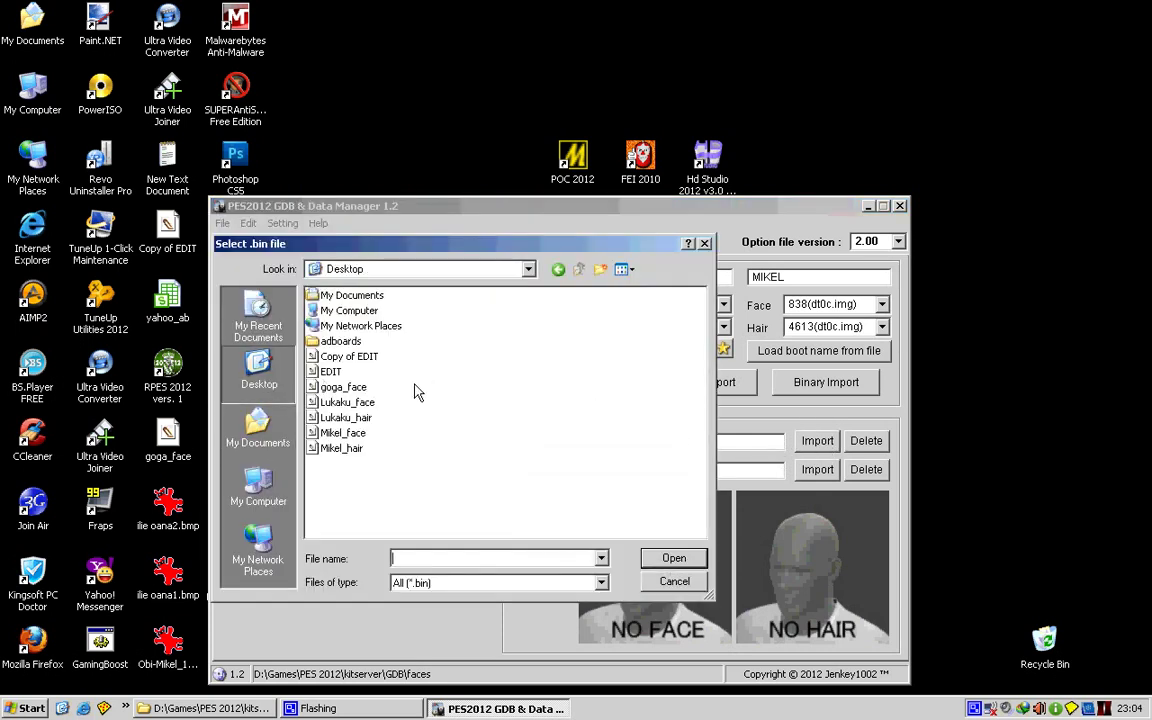
double_click(358, 434)
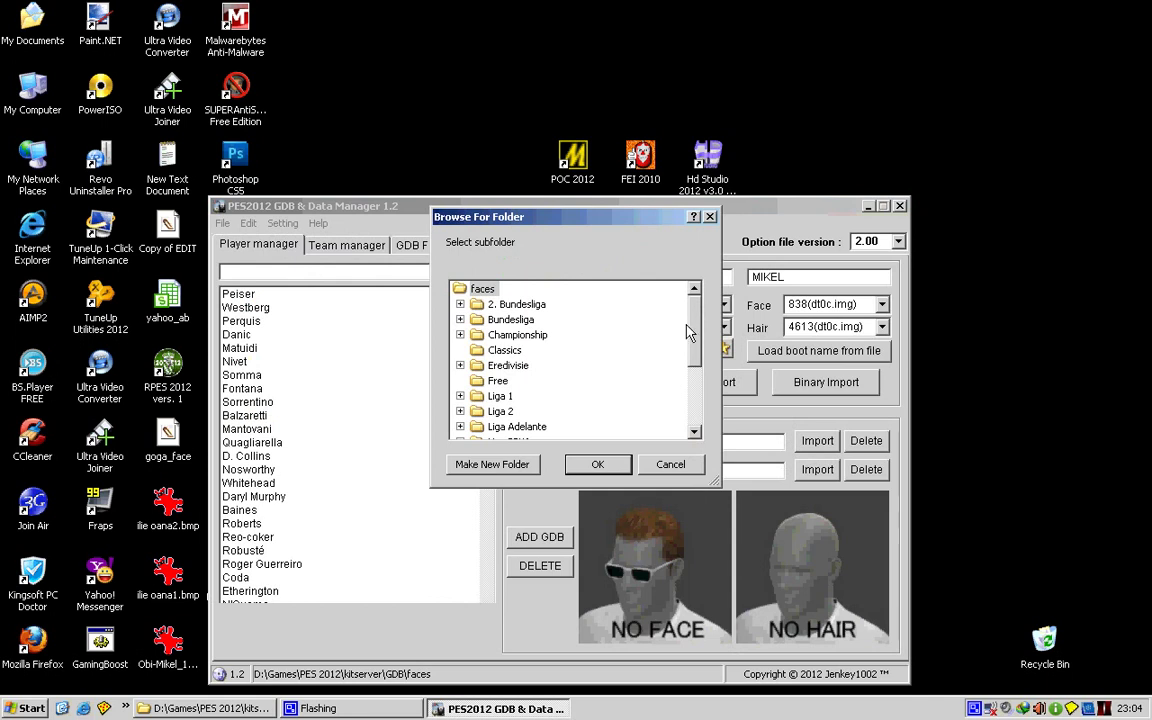
scroll(627, 393, "down", 3)
double_click(540, 396)
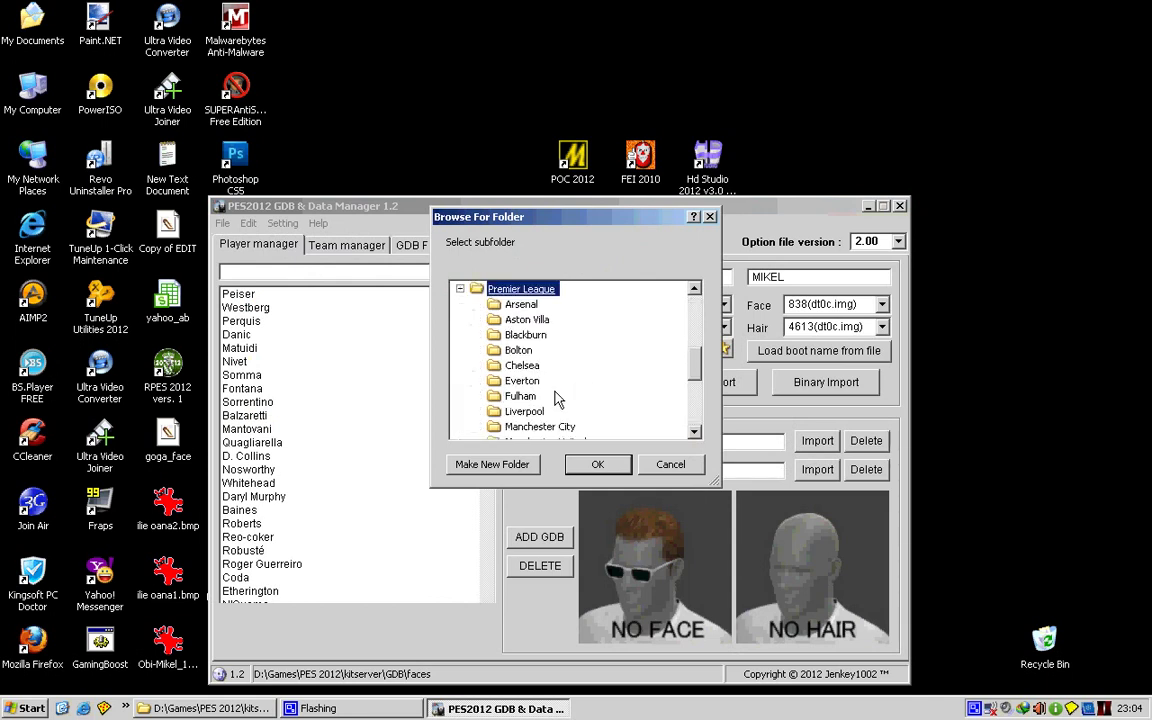
left_click(540, 368)
left_click(597, 464)
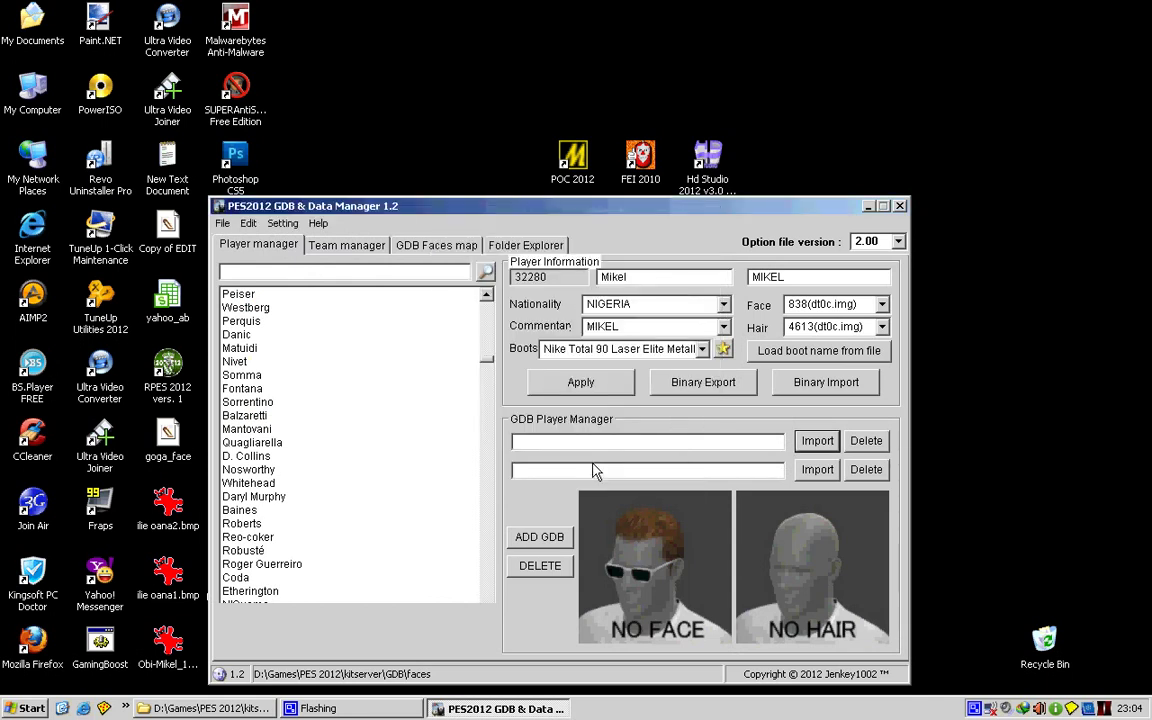
Step: Import Mikel_hair from the desktop as Mikel's GDB hair, storing it in the Premier League\Chelsea subfolder
left_click(815, 471)
double_click(345, 448)
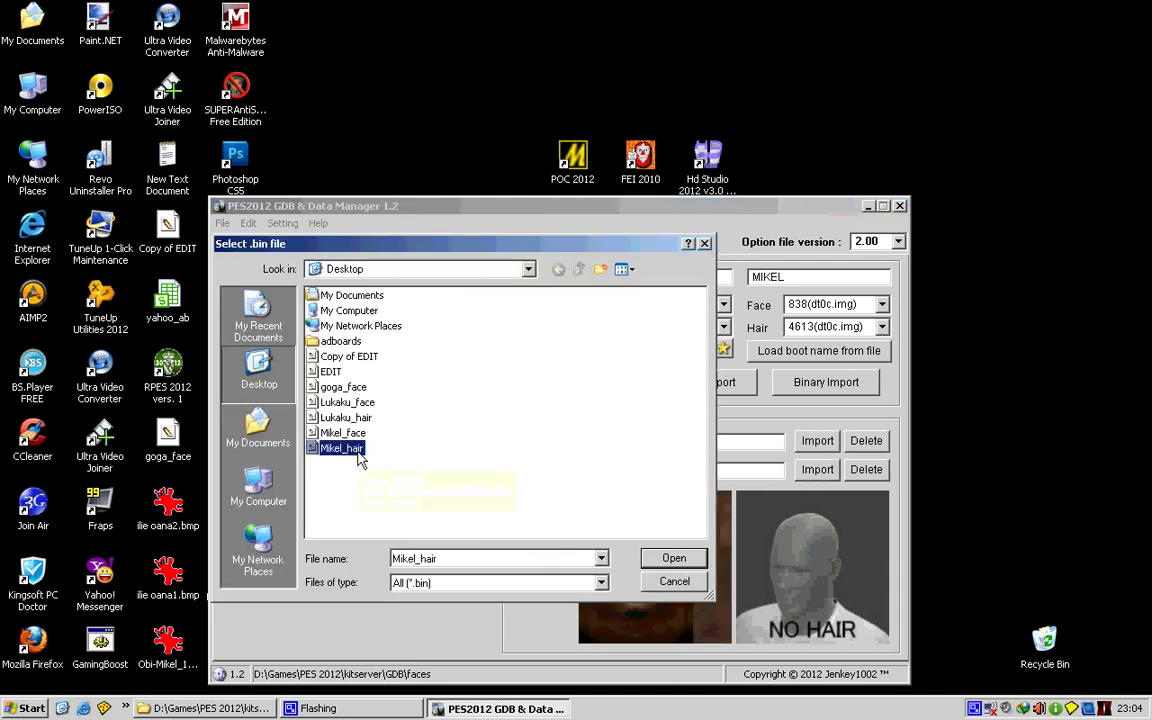
left_click_drag(697, 334, 689, 412)
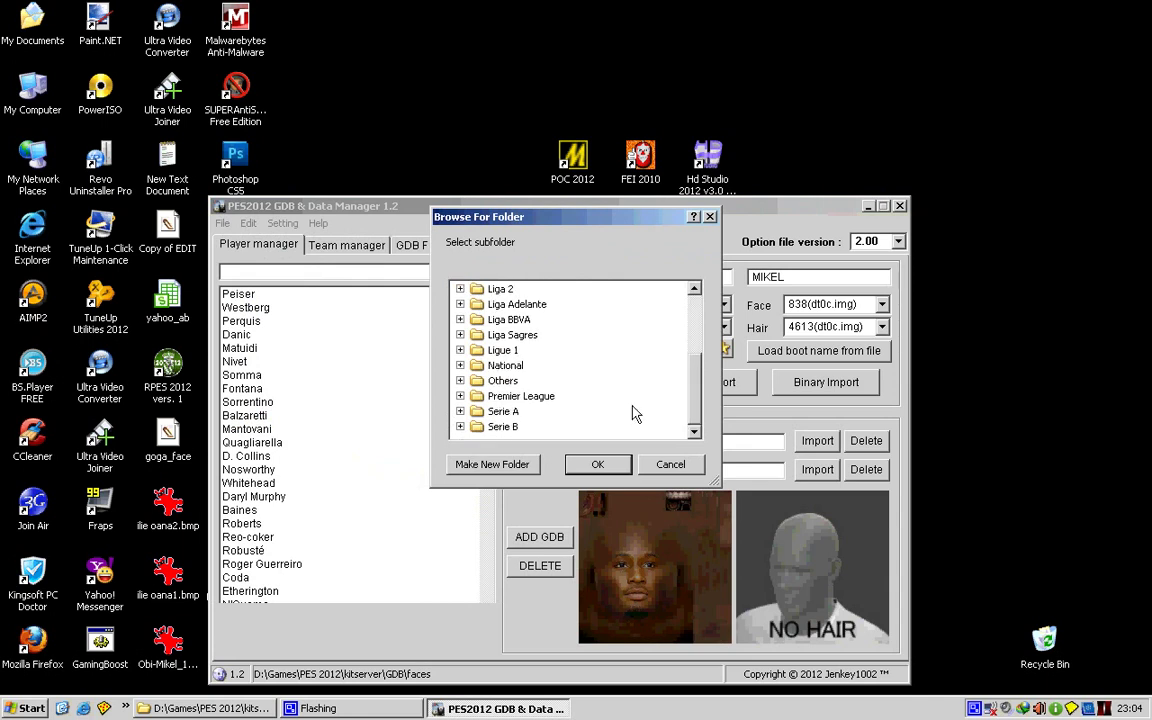
double_click(521, 396)
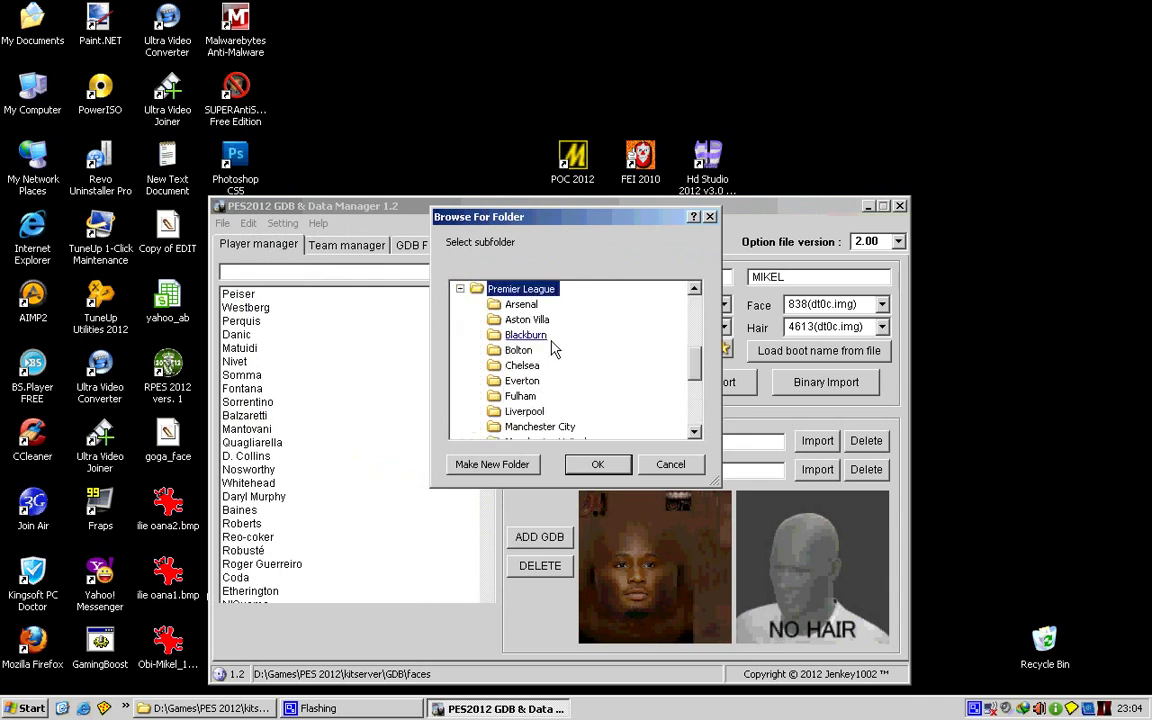
left_click(530, 366)
left_click(597, 464)
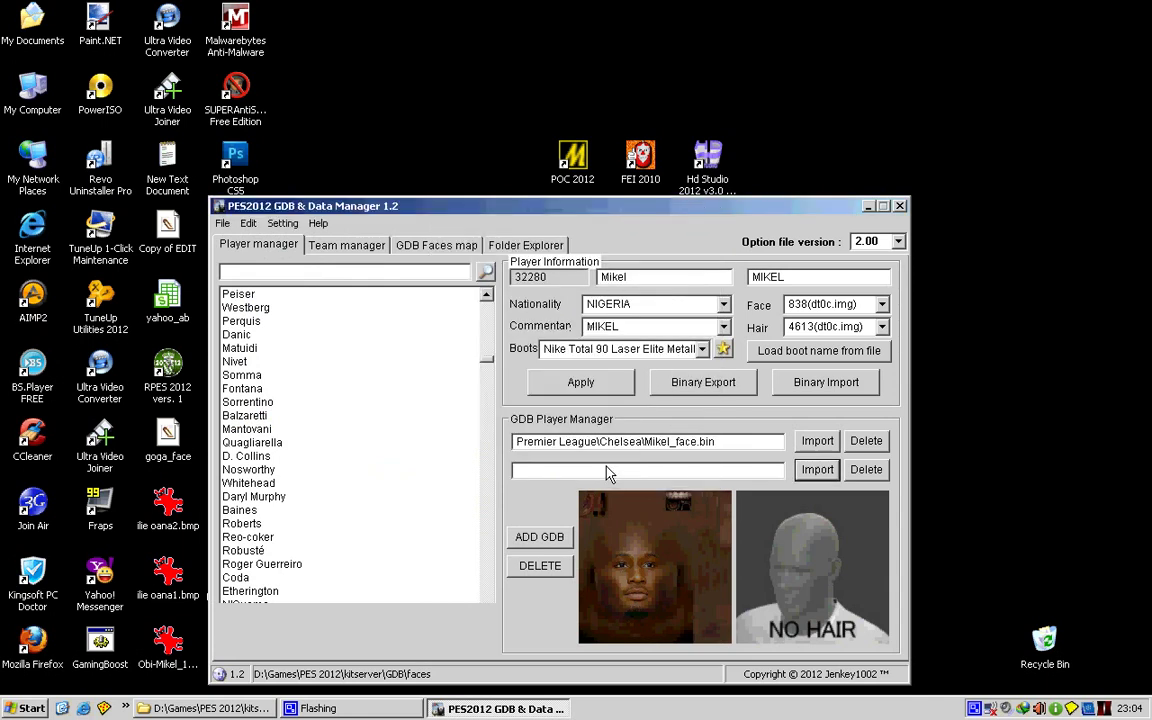
Step: Add Mikel to the GDB faces map, preview his new entry and save the map
left_click(540, 537)
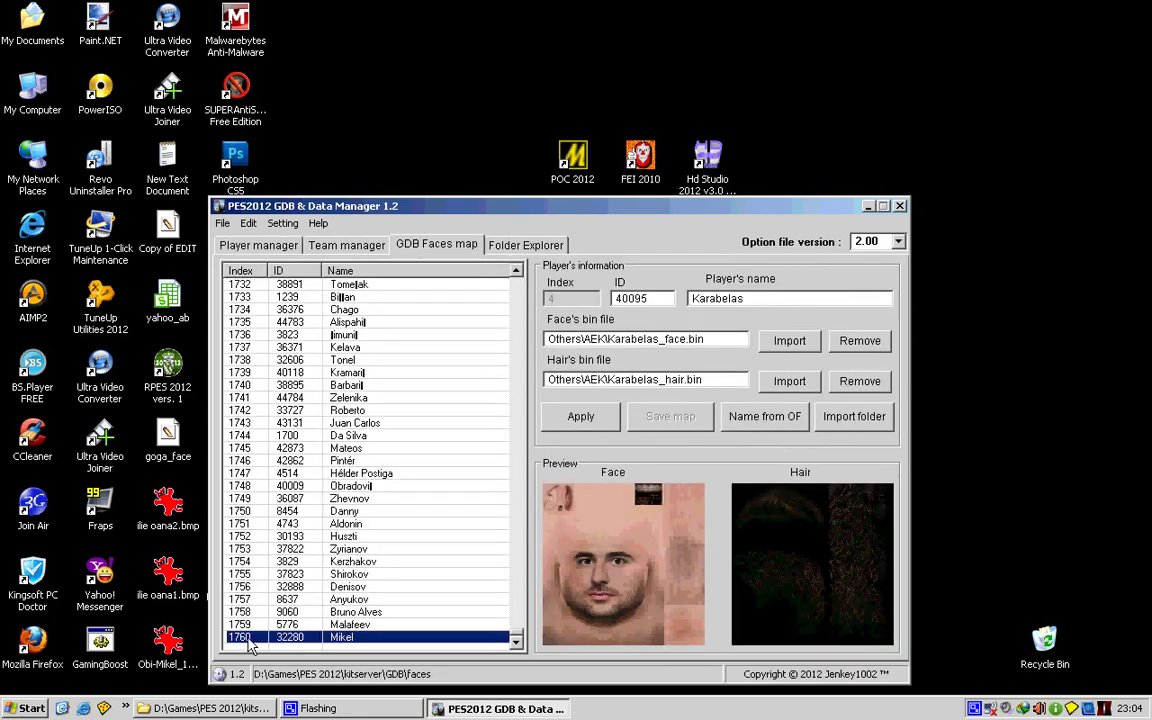
left_click(385, 640)
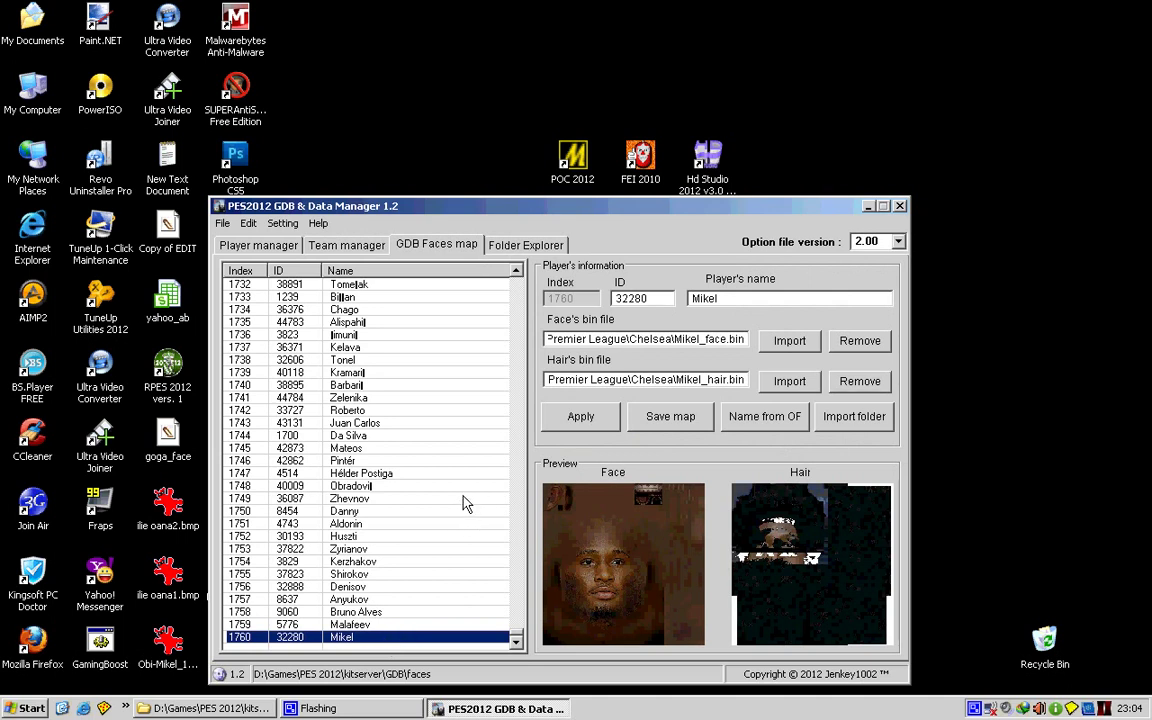
left_click(660, 418)
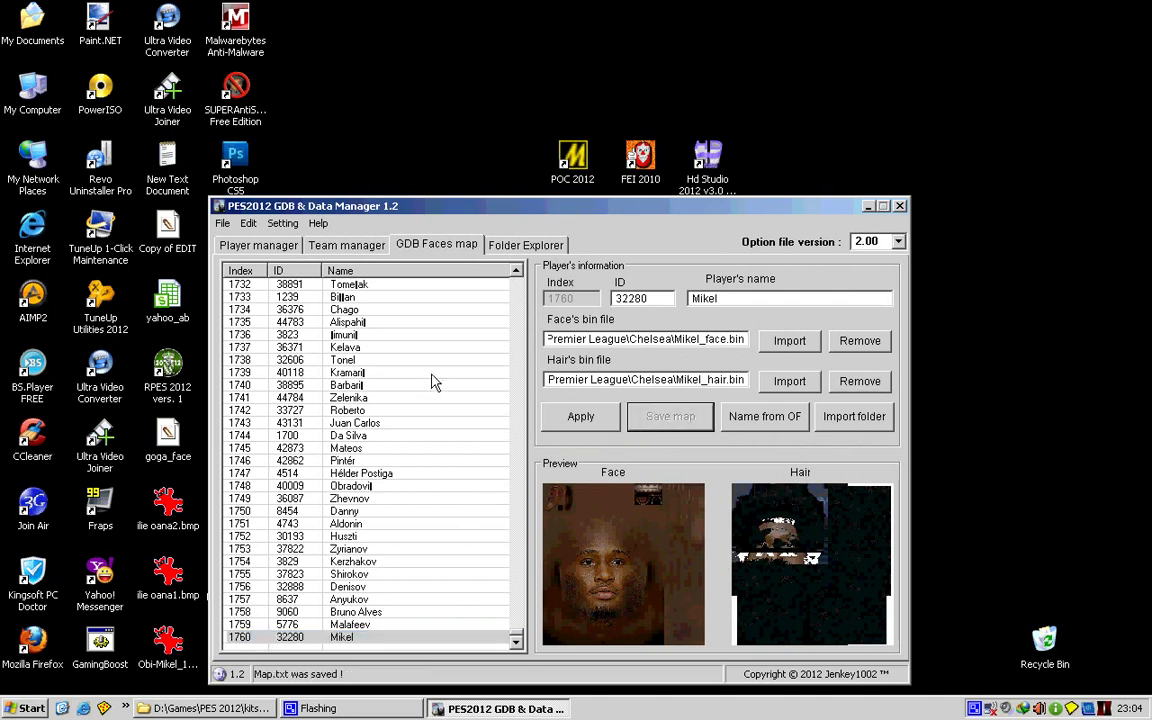
Step: Open Lukaku's record from Chelsea's squad and import Lukaku_face from the desktop as his GDB face into the Premier League\Chelsea subfolder
left_click(345, 247)
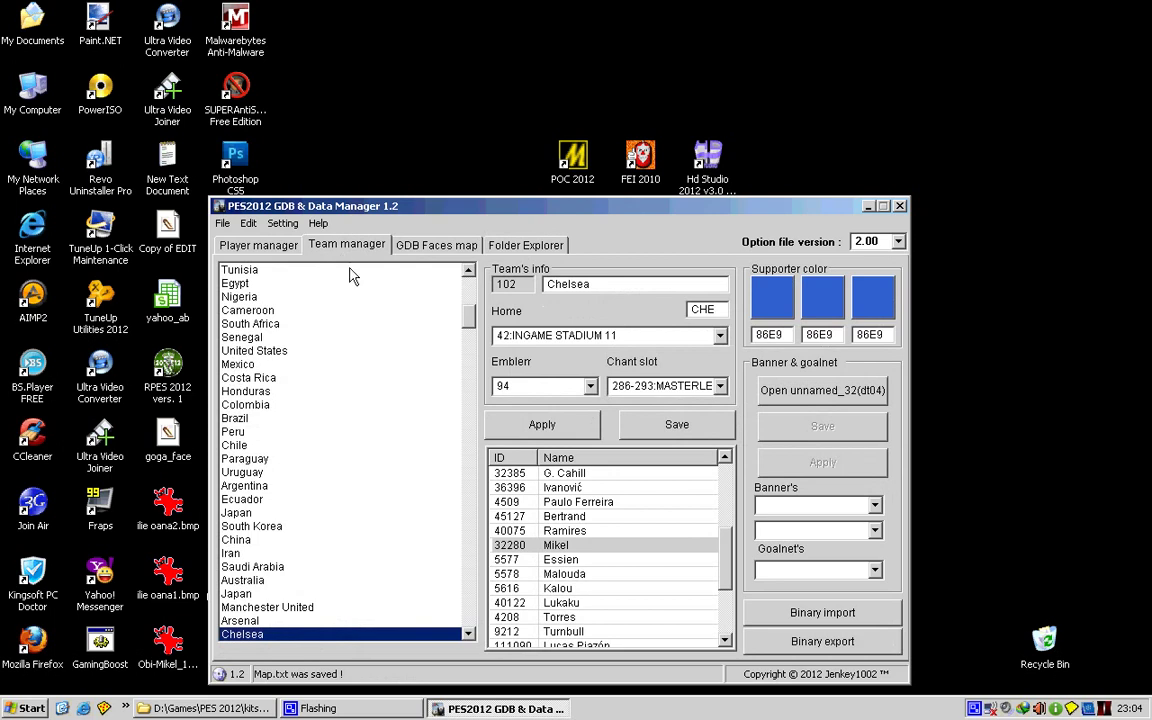
double_click(562, 603)
left_click(812, 446)
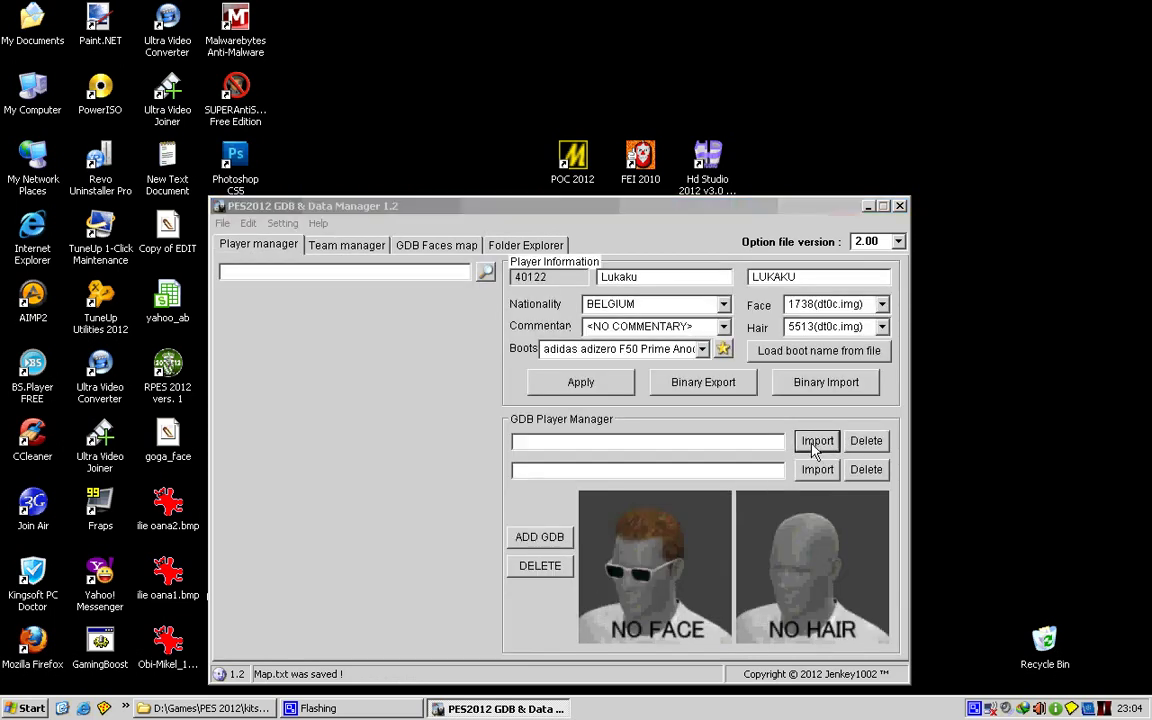
double_click(369, 411)
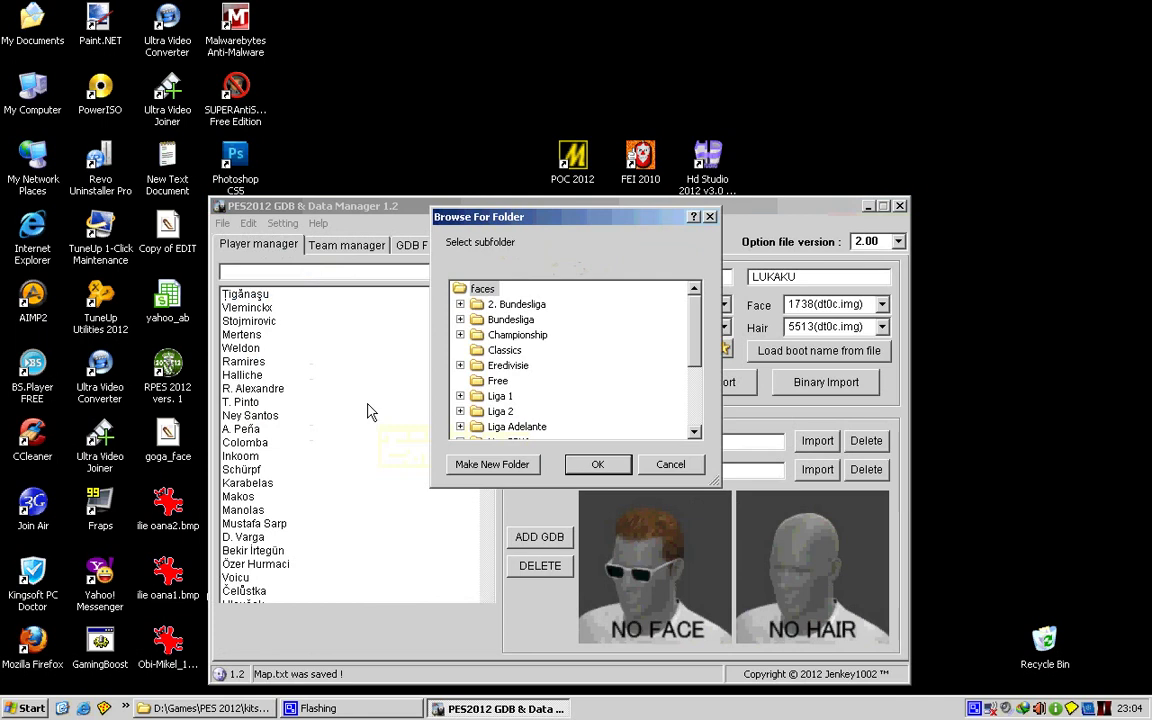
scroll(697, 338, "down", 3)
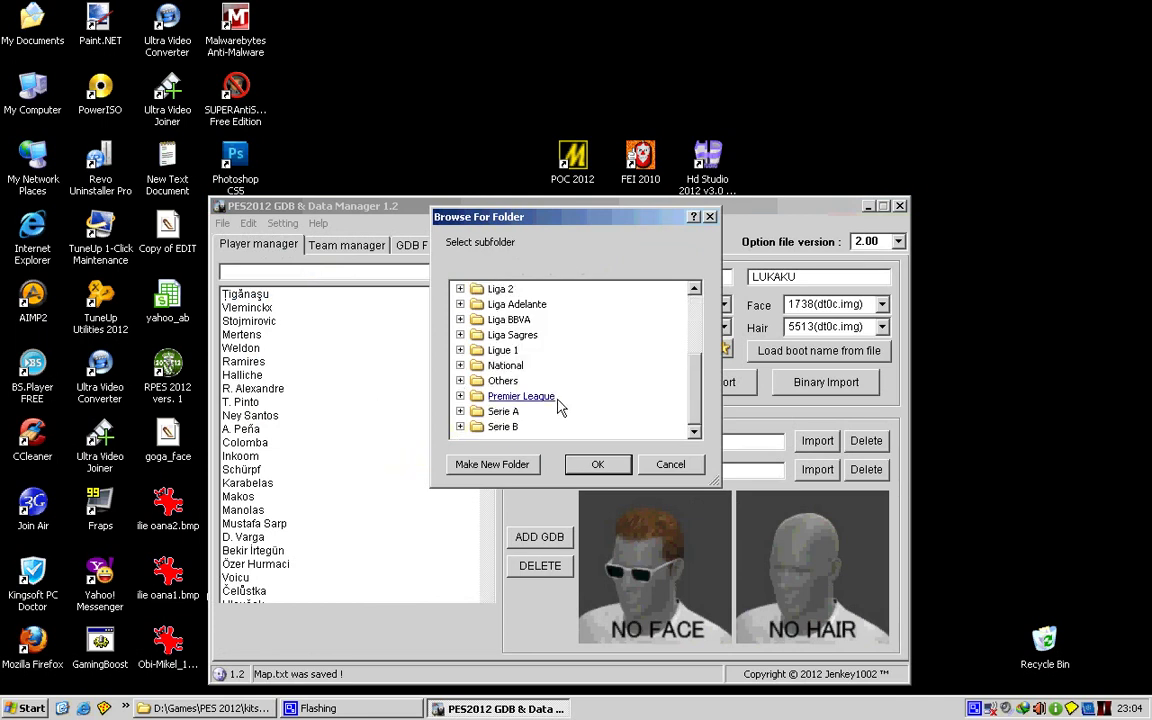
double_click(515, 326)
left_click(522, 366)
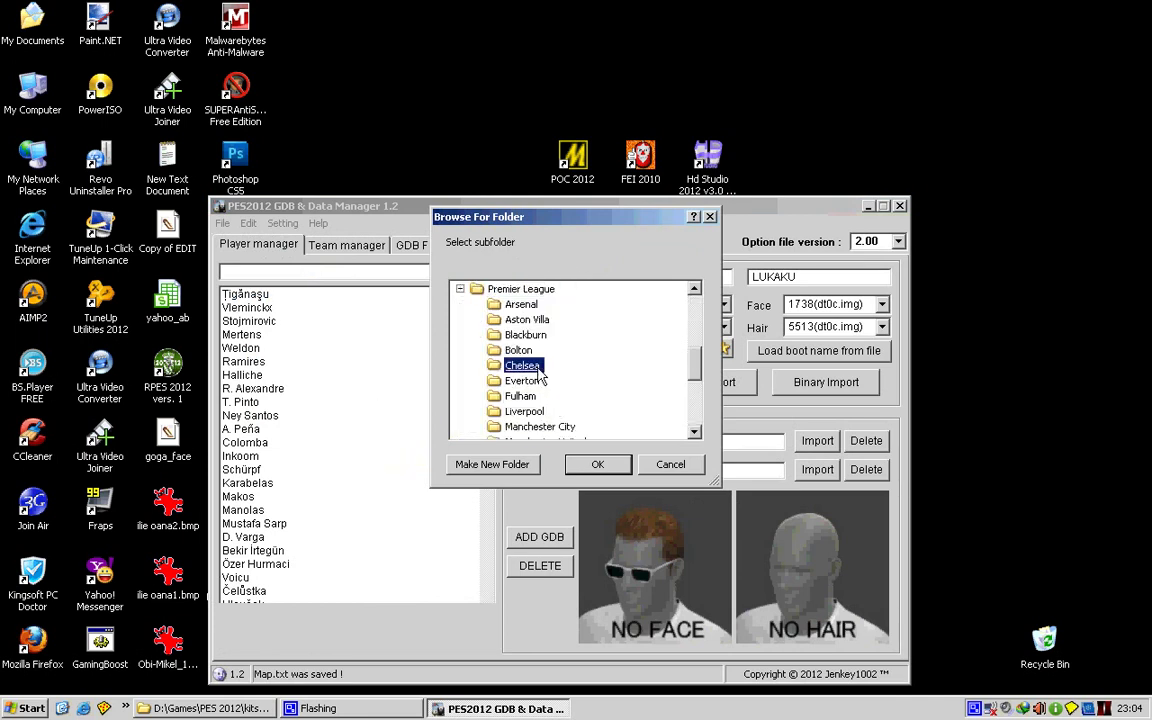
left_click(597, 464)
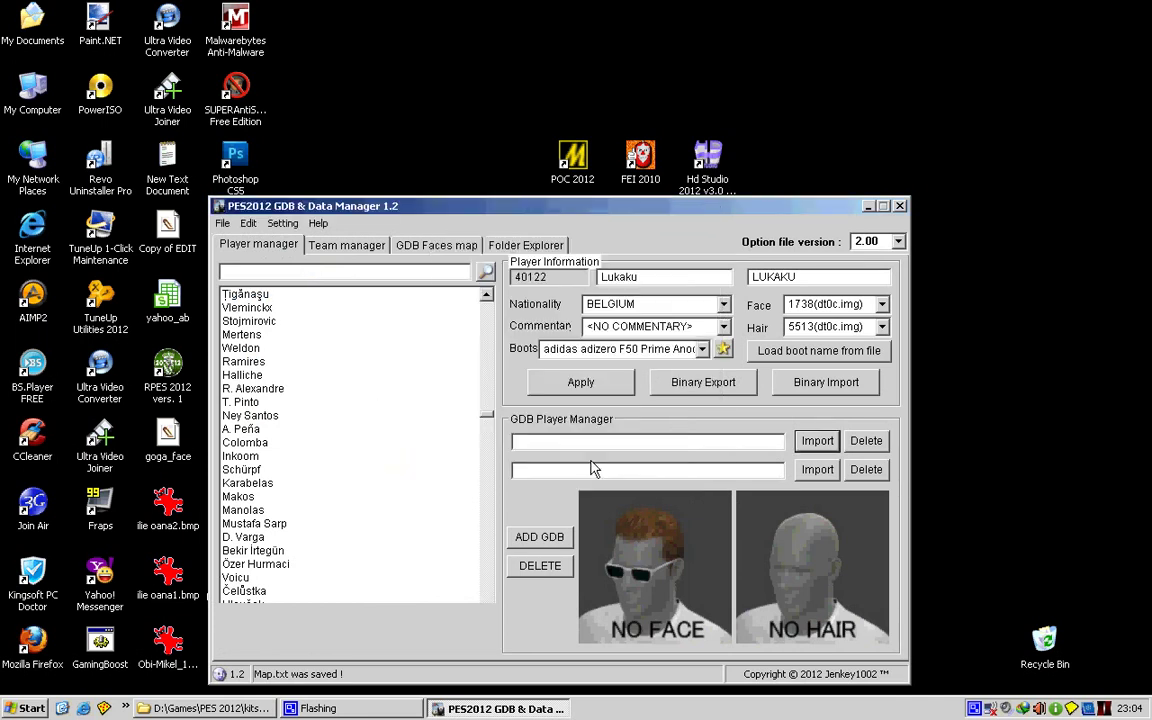
Step: Import Lukaku_hair from the desktop as Lukaku's GDB hair, storing it in the Premier League\Chelsea subfolder
left_click(817, 470)
double_click(345, 417)
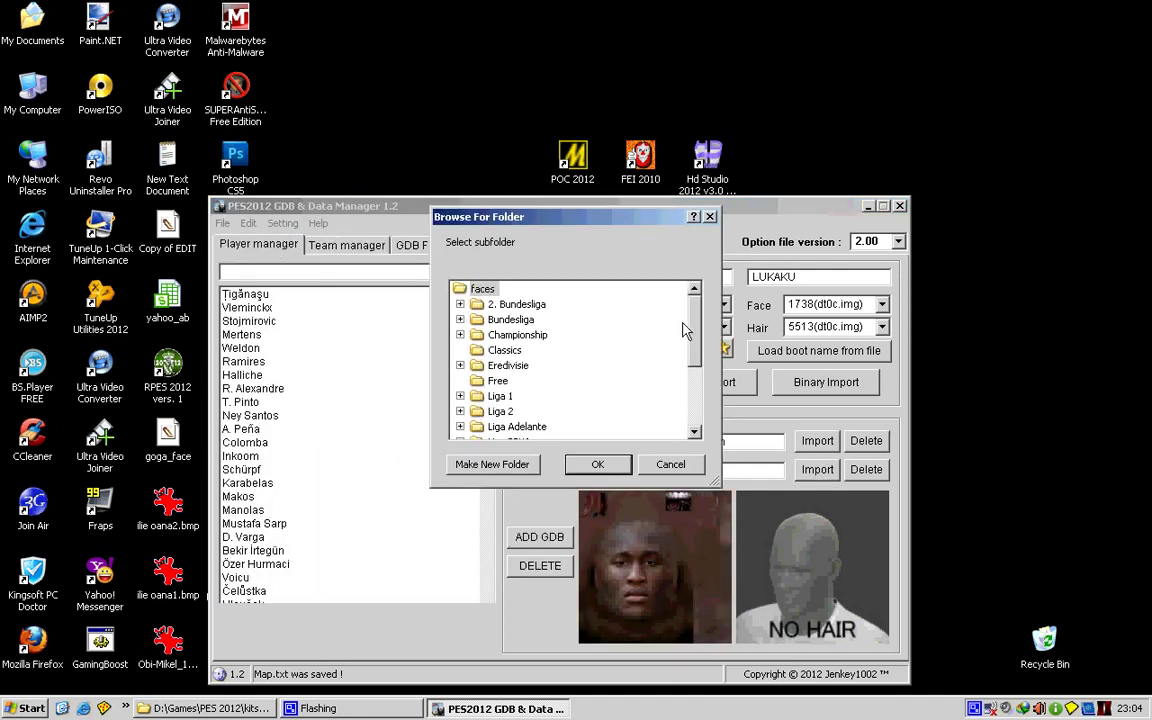
scroll(685, 330, "down", 3)
double_click(548, 397)
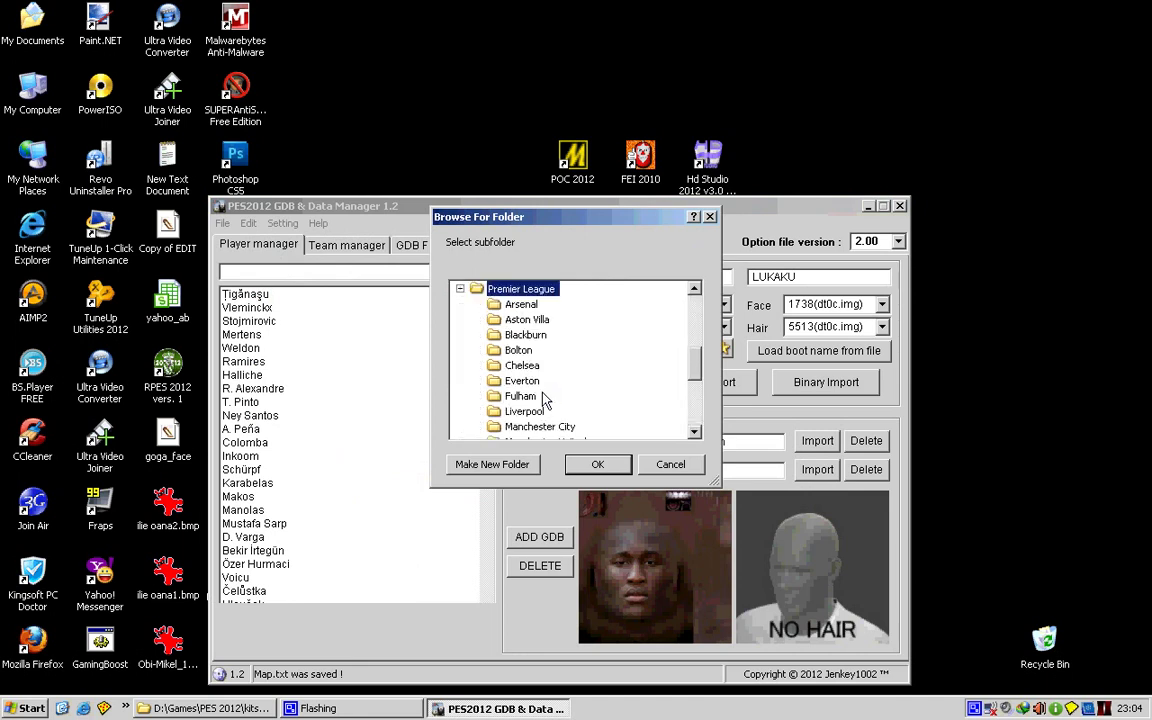
left_click(520, 365)
left_click(578, 468)
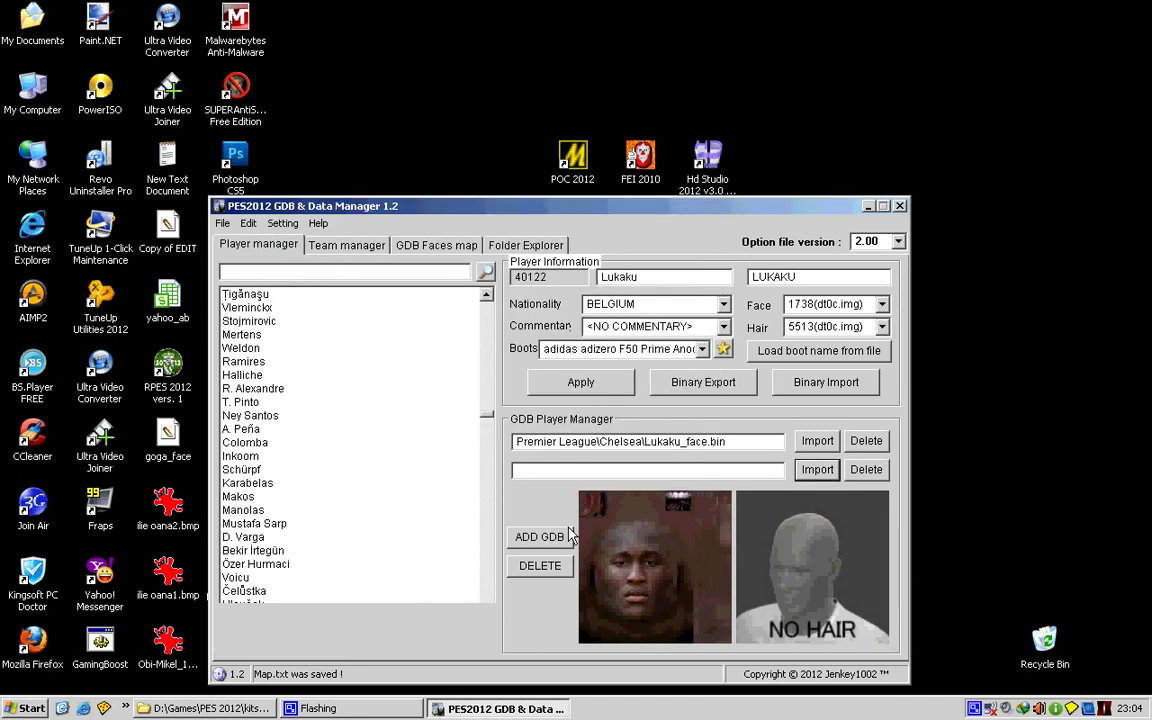
Step: Add Lukaku to the GDB faces map, preview his new entry and save the map
left_click(549, 543)
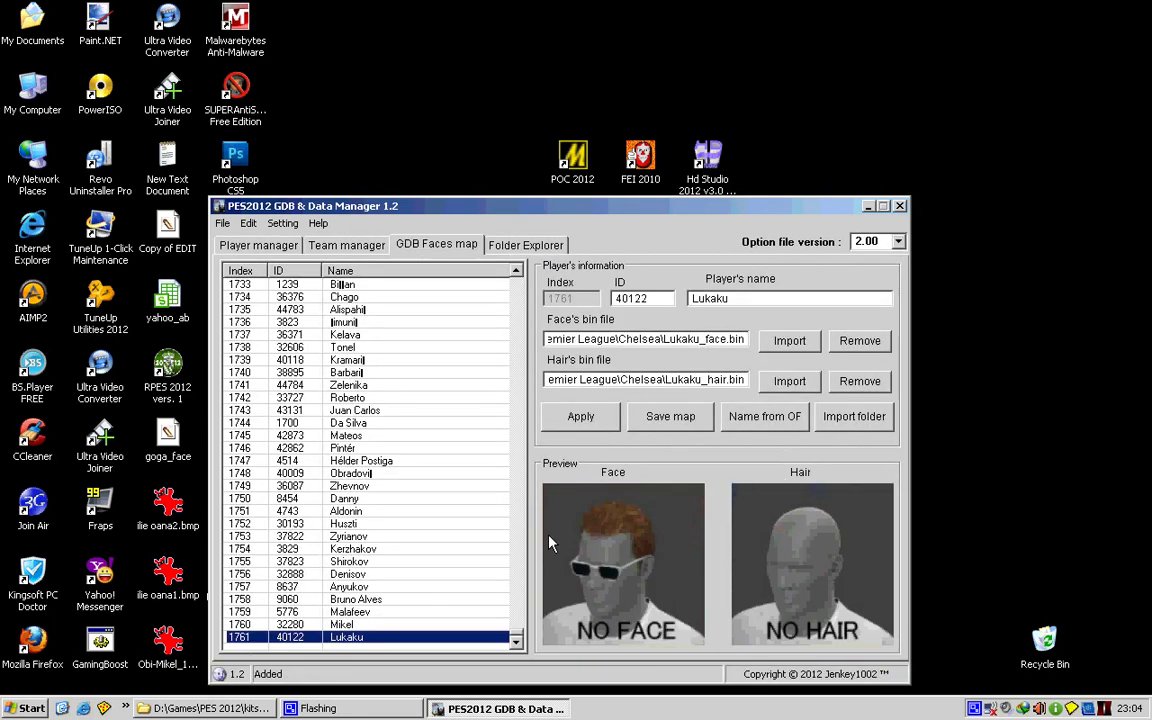
left_click(378, 638)
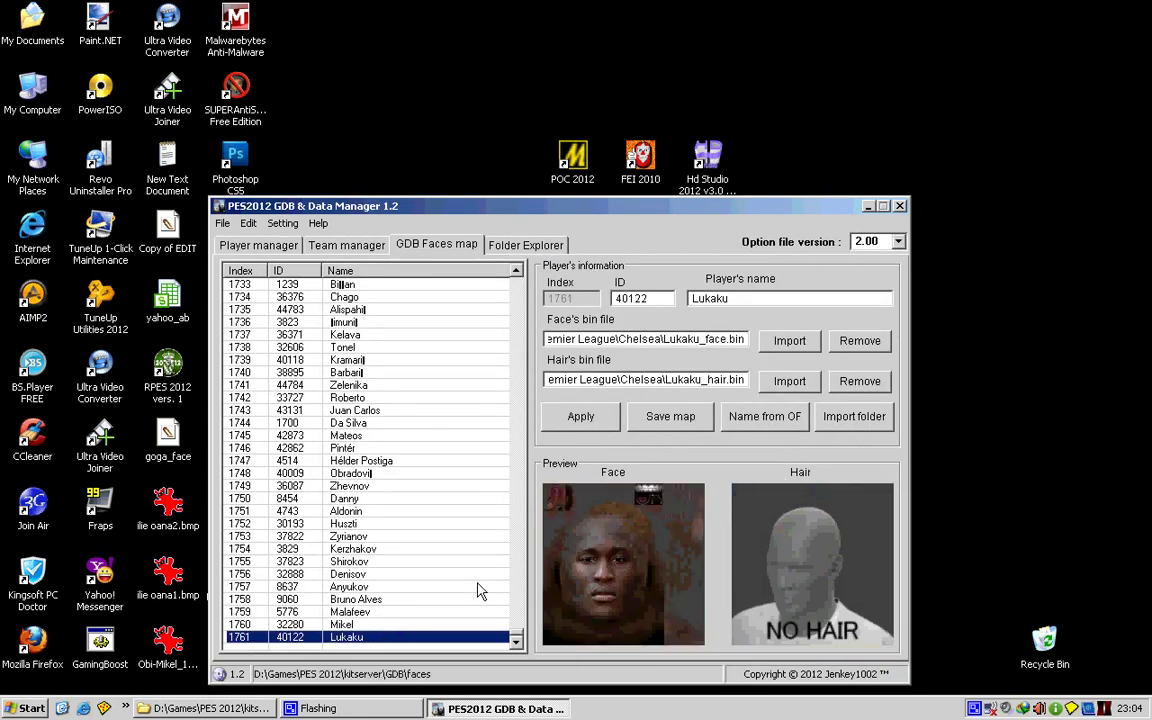
left_click(671, 427)
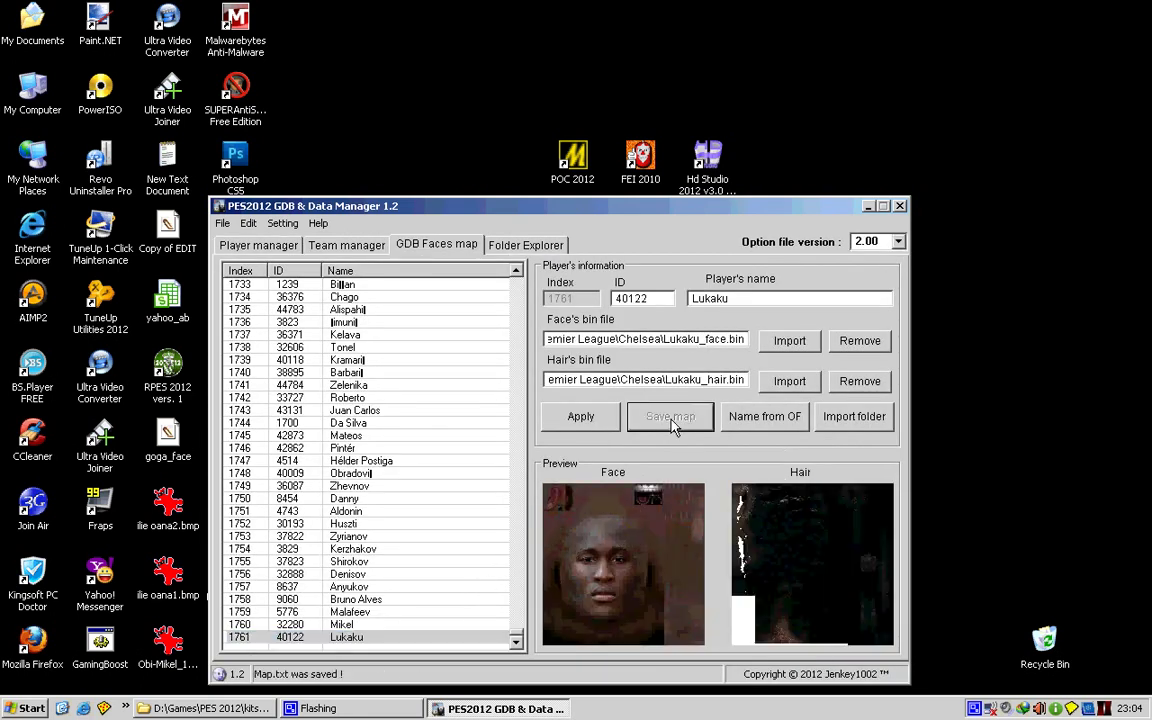
Step: Switch to Windows Explorer to check the Chelsea folder for the Mikel and Lukaku files, and return to PES2012 GDB & Data Manager
left_click(238, 708)
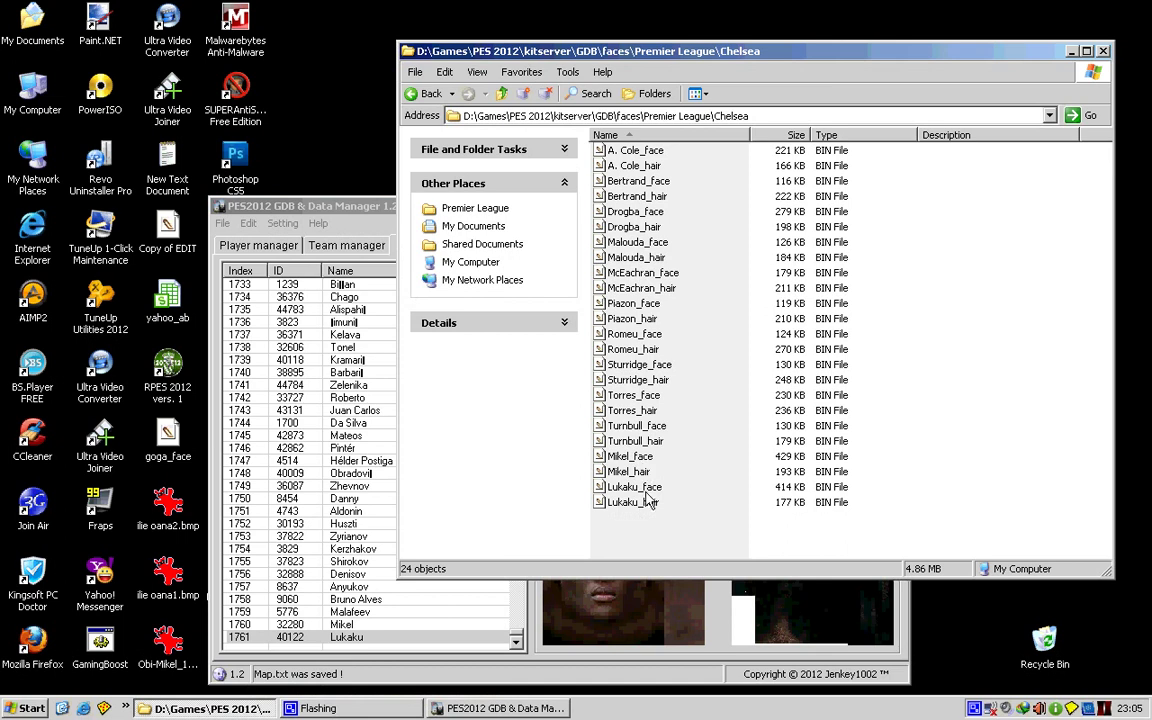
left_click(334, 674)
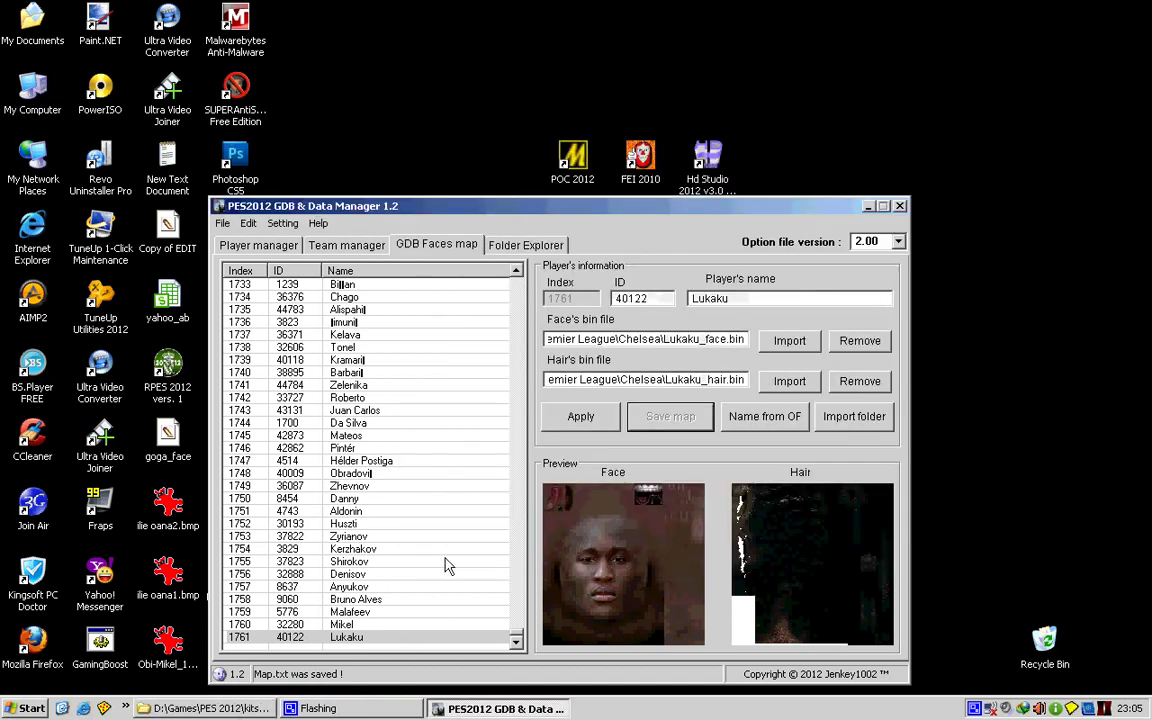